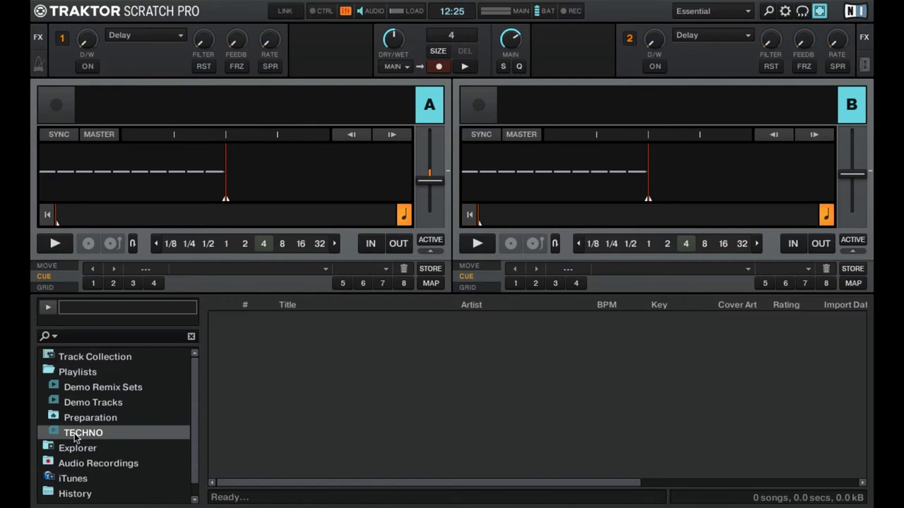
Create a new playlist named ITALO under Playlists, and view it and the TECHNO playlist.
right_click(79, 375)
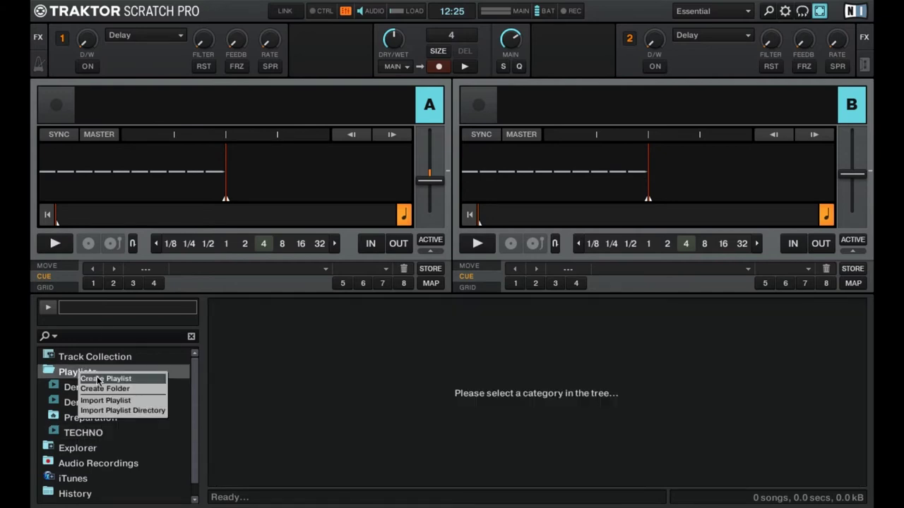
left_click(101, 380)
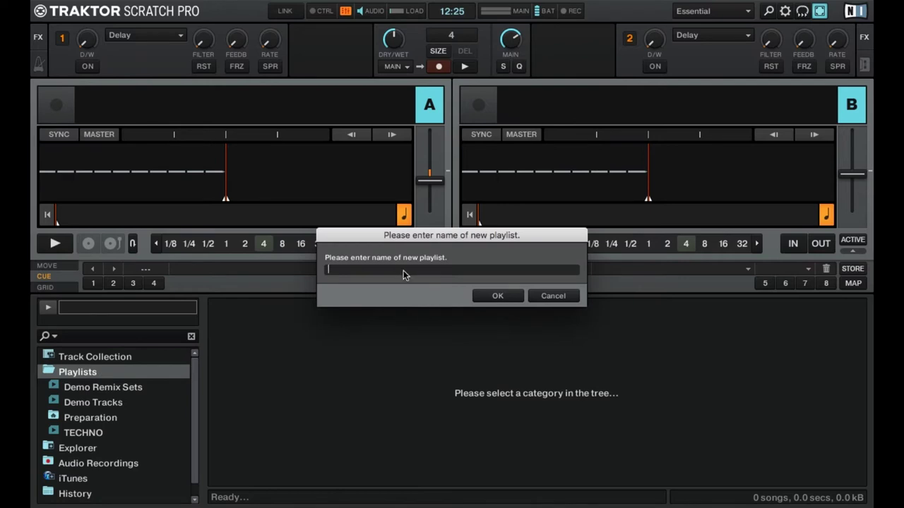
type("ITALO")
key("Return")
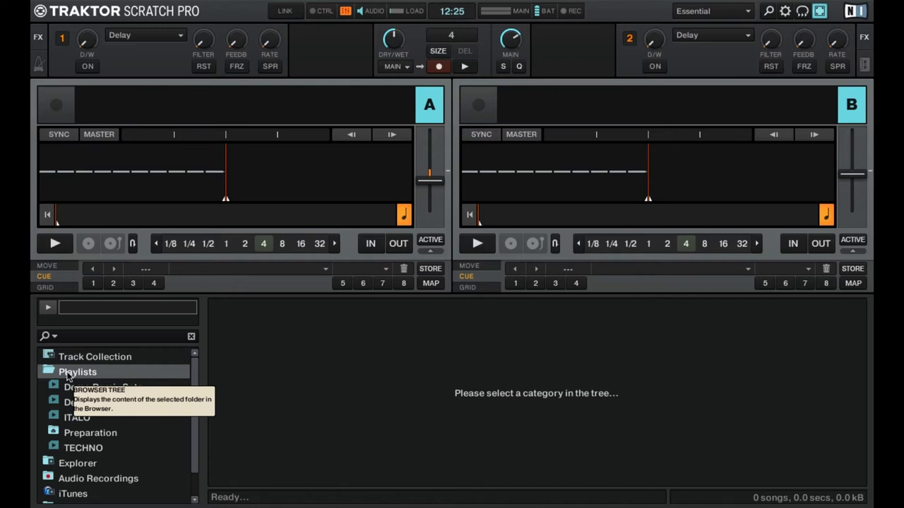
left_click(90, 418)
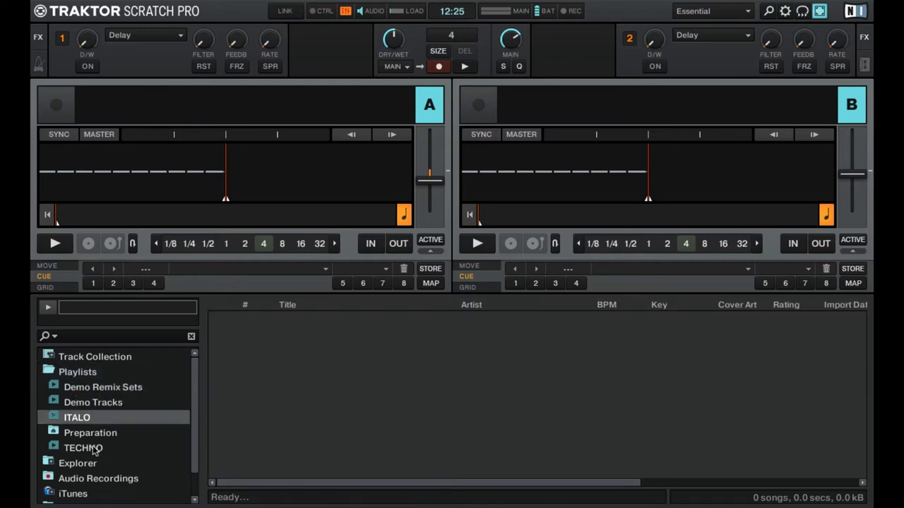
left_click(93, 449)
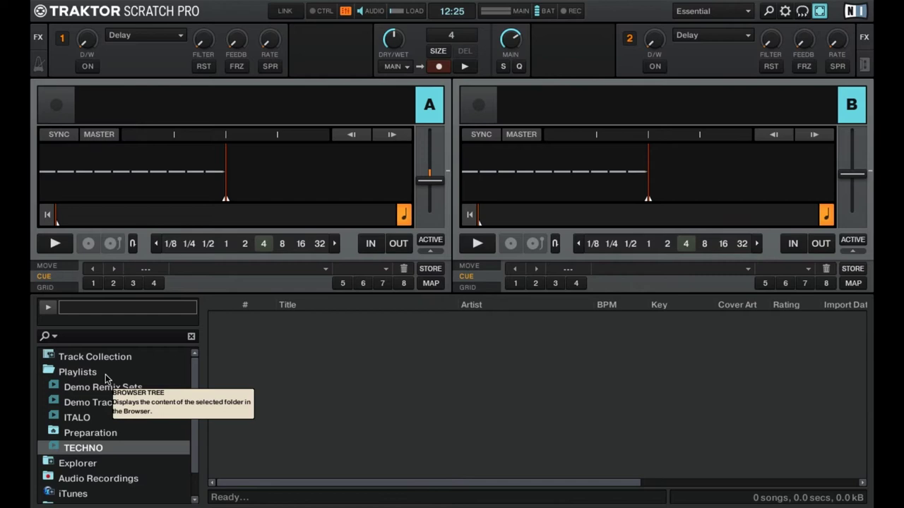
Open the Italo folder inside KS SOUND in the Explorer's Music Folders and look through its track list.
left_click(55, 463)
scroll(92, 402, "down", 3)
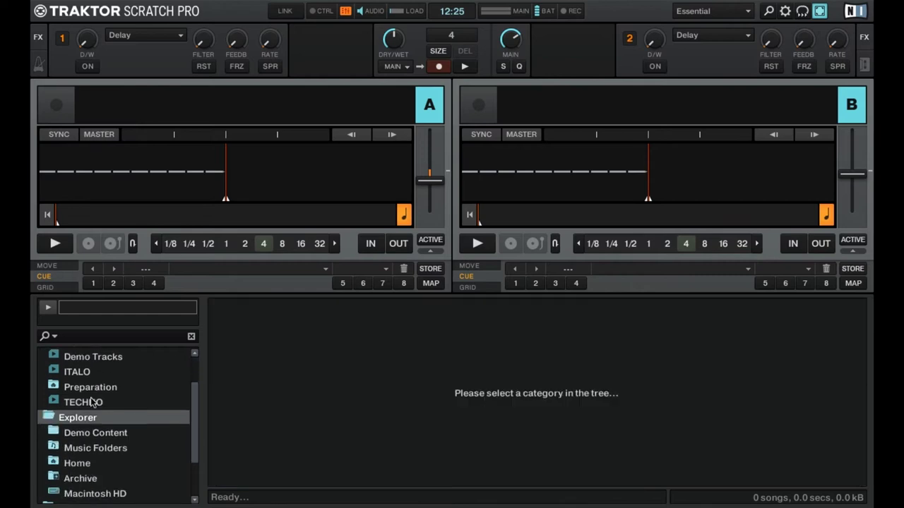
left_click(54, 389)
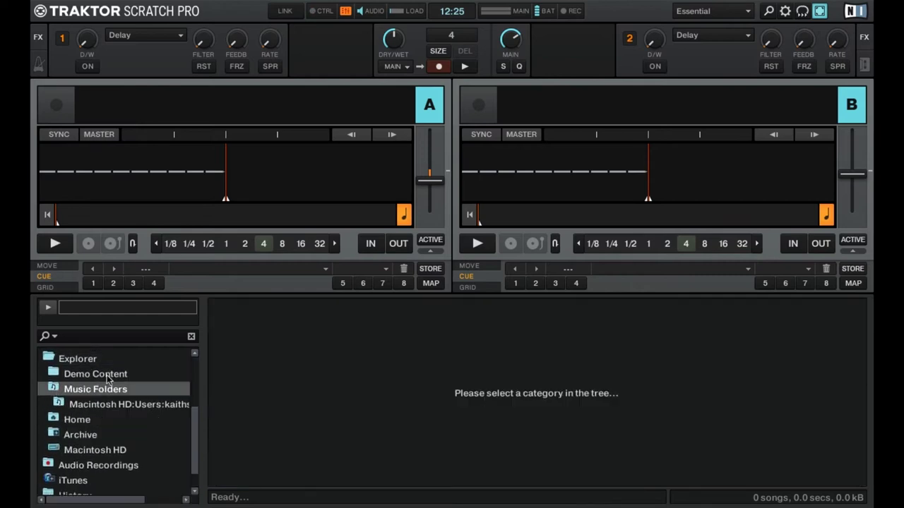
scroll(109, 380, "down", 2)
left_click(83, 381)
scroll(86, 384, "down", 5)
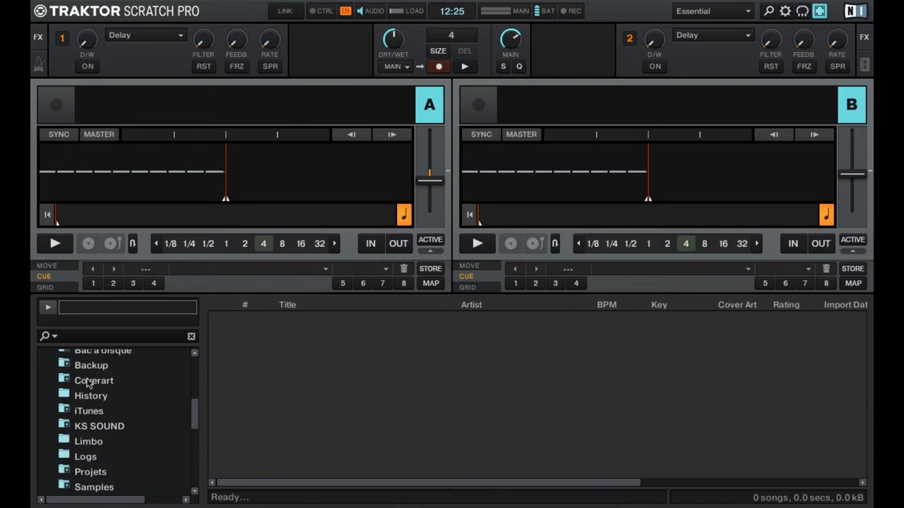
left_click(67, 385)
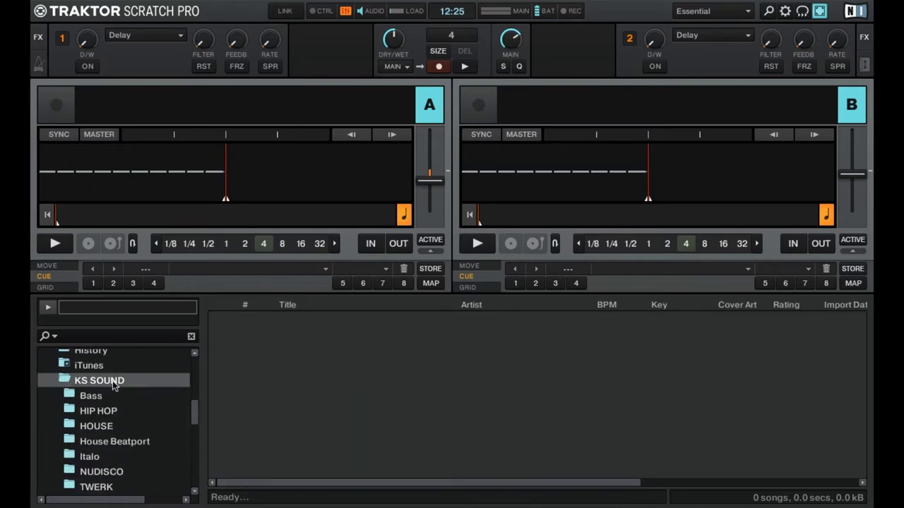
scroll(114, 385, "down", 3)
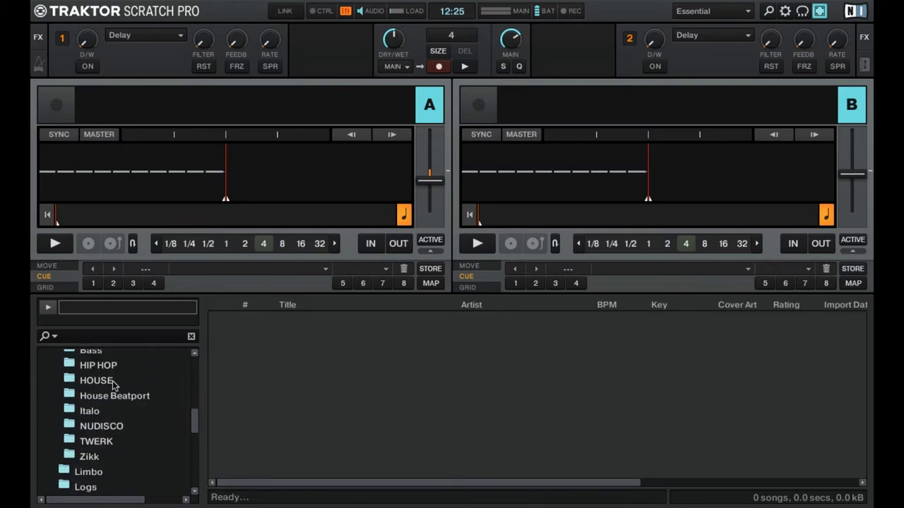
left_click(98, 416)
scroll(324, 378, "down", 5)
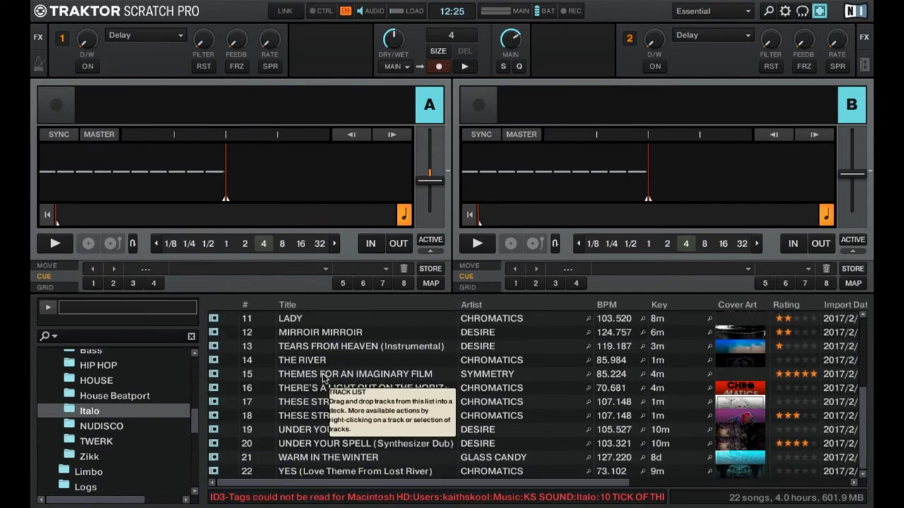
scroll(324, 378, "up", 5)
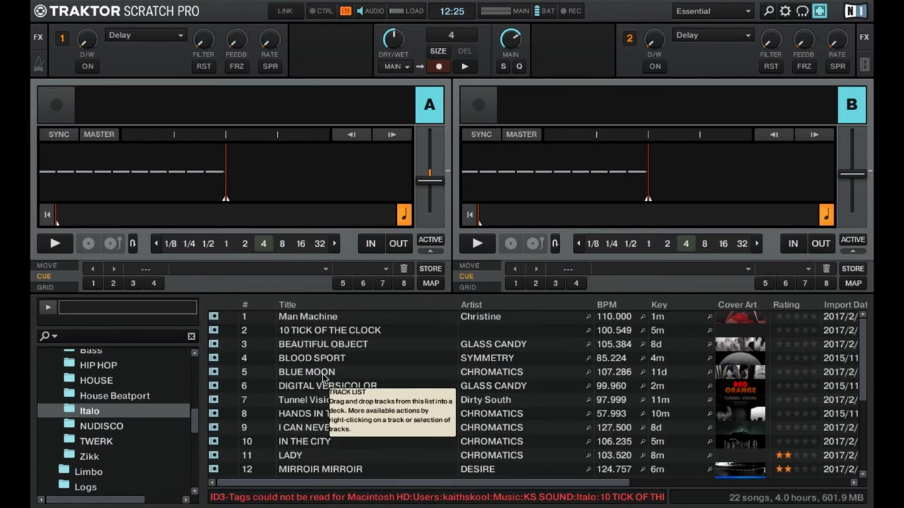
Add tracks 4 to 9, from BLOOD SPORT to I CAN NEVER BE MYSELF, to the ITALO playlist.
left_click(374, 353)
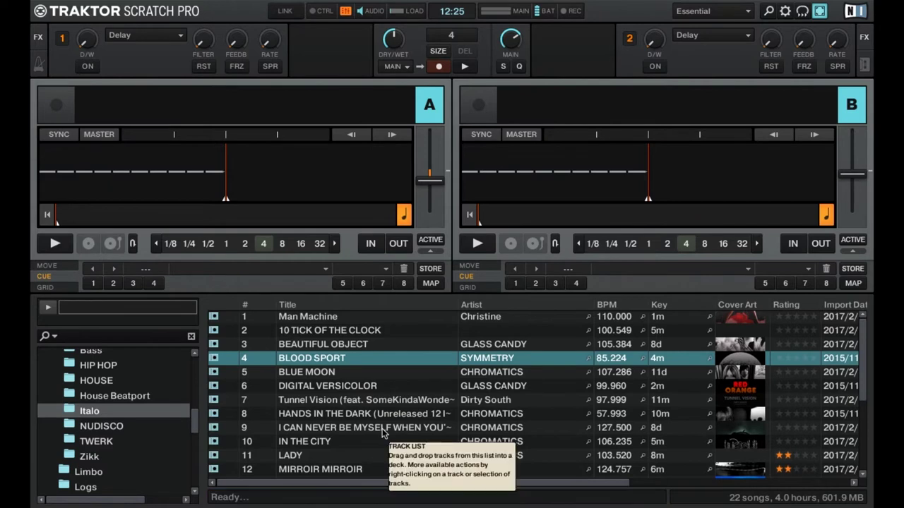
left_click(382, 429, "shift")
scroll(128, 429, "up", 5)
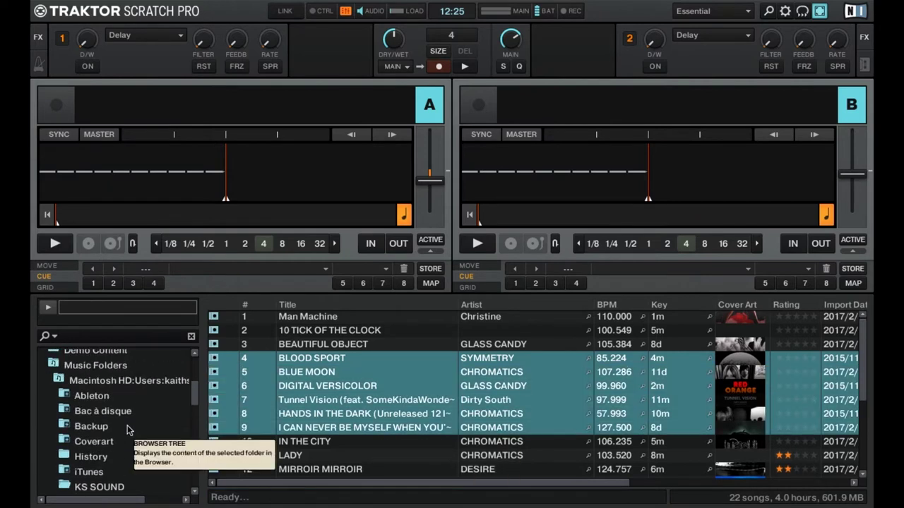
scroll(129, 428, "up", 1)
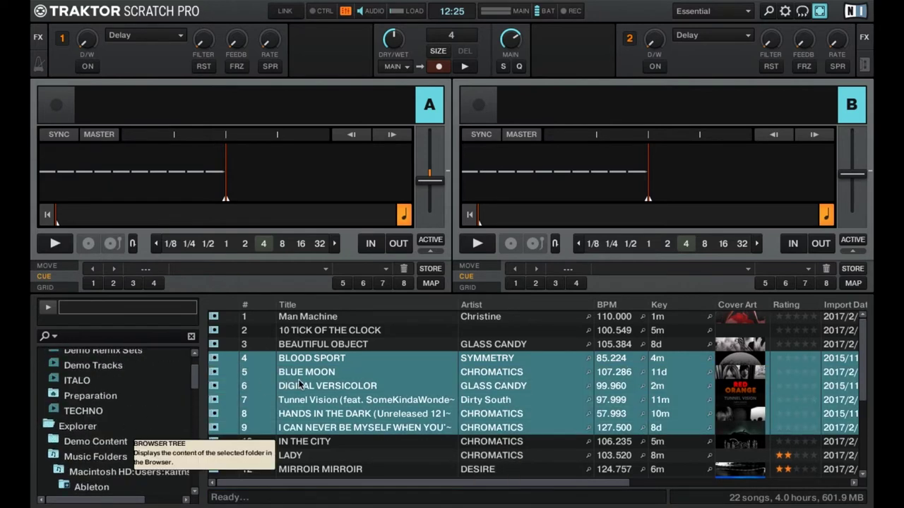
left_click_drag(300, 384, 128, 385)
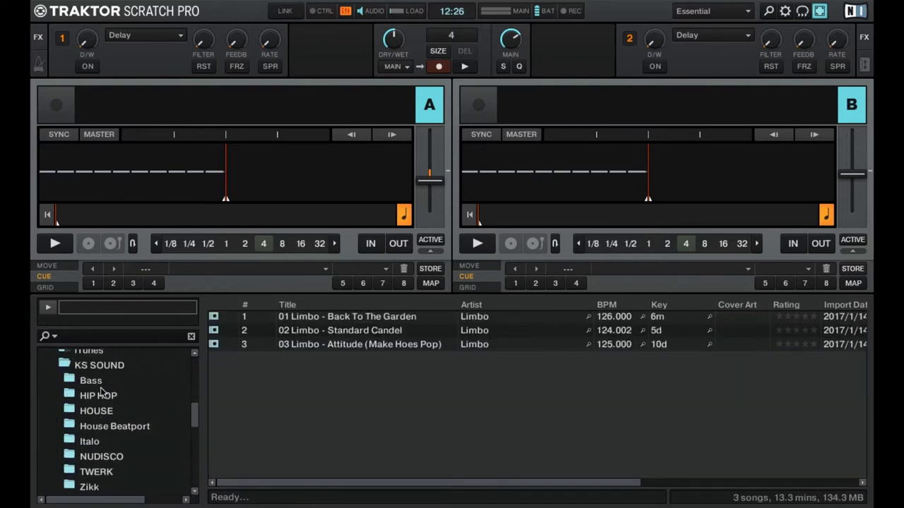
Import the Limbo music folder as a playlist named Limbo, and analyze its tracks with the All option.
scroll(63, 379, "up", 1)
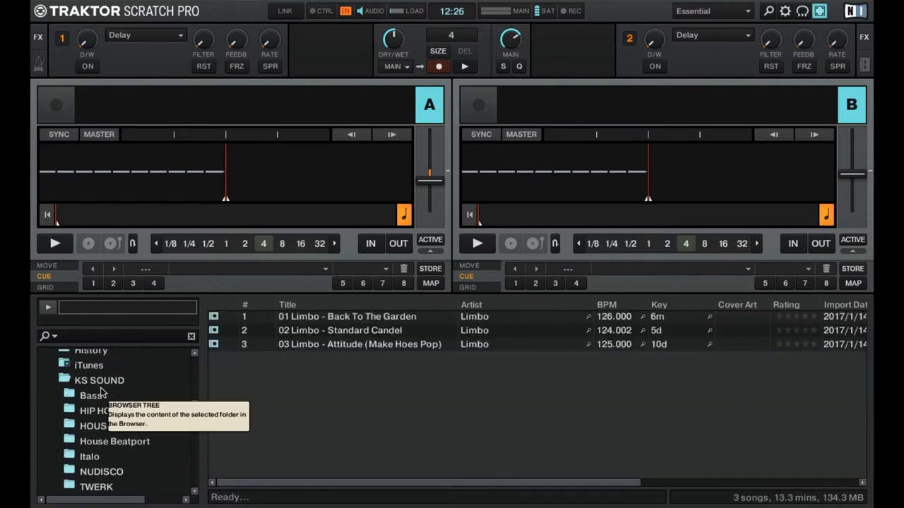
left_click(64, 380)
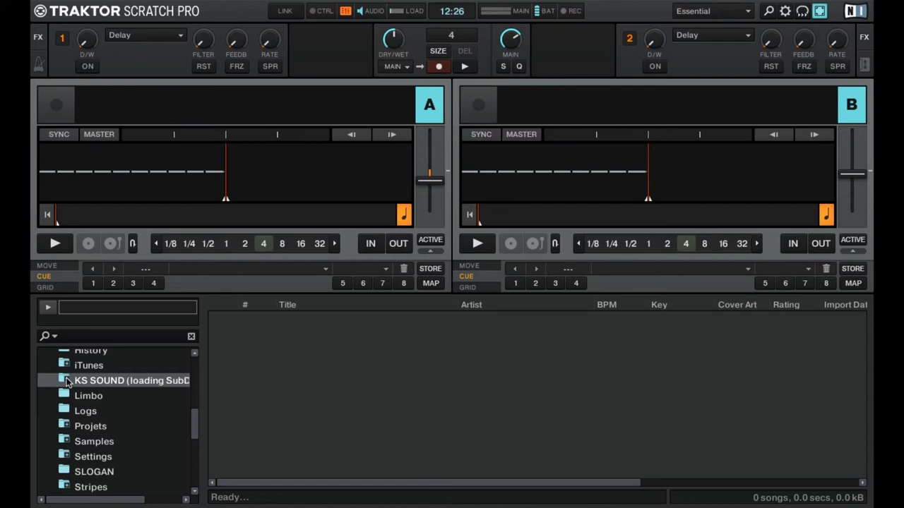
scroll(112, 384, "down", 2)
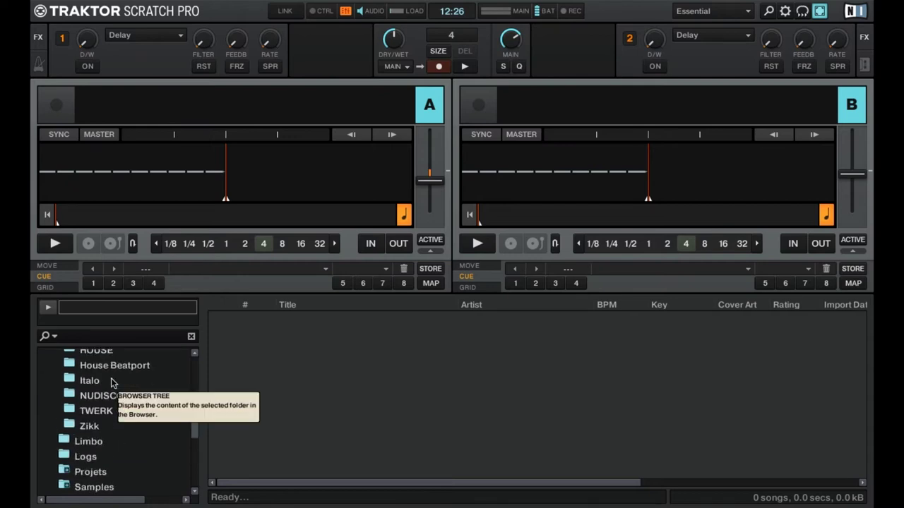
left_click(85, 428)
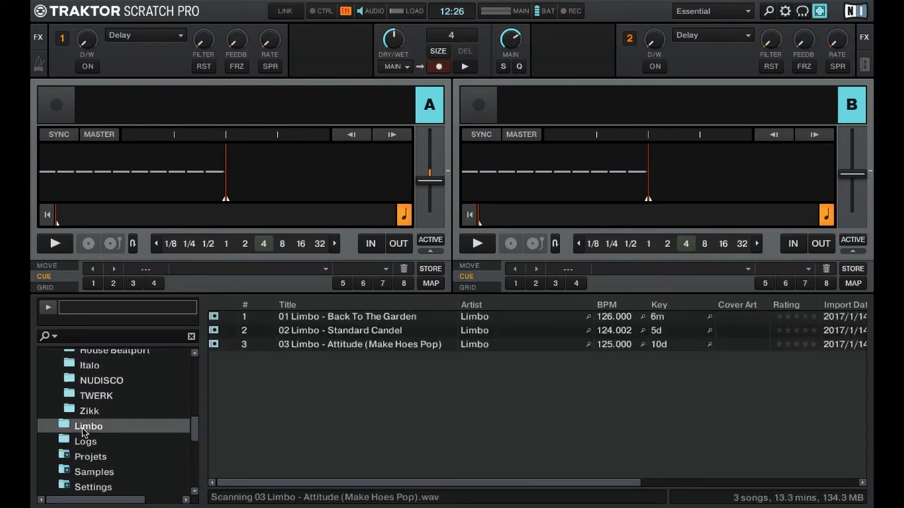
right_click(84, 432)
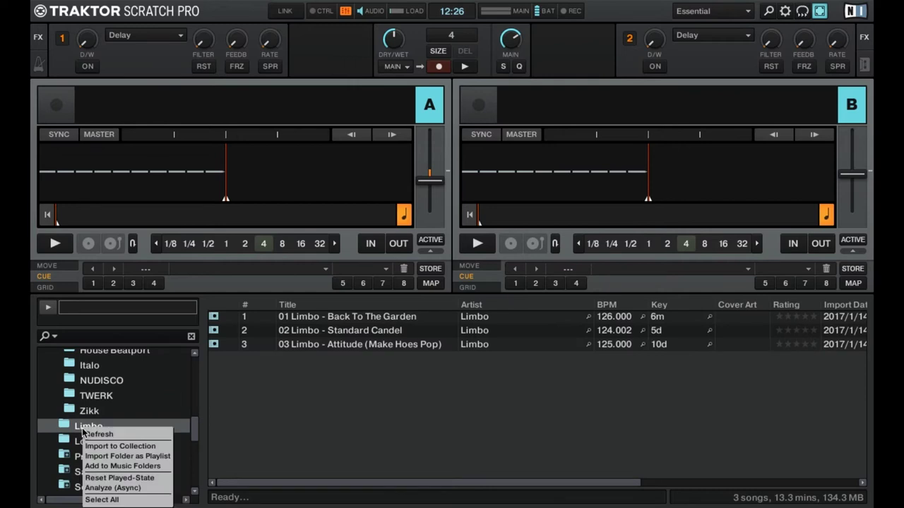
left_click(104, 458)
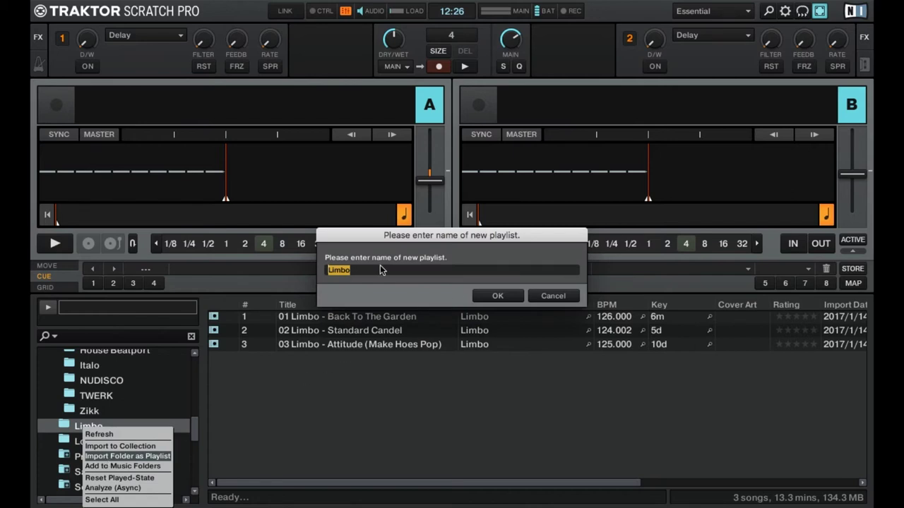
left_click(507, 298)
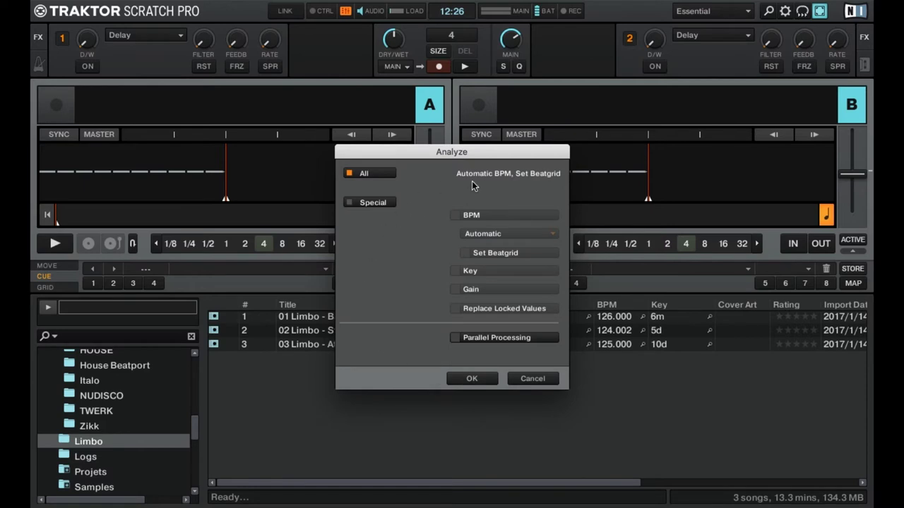
left_click(474, 378)
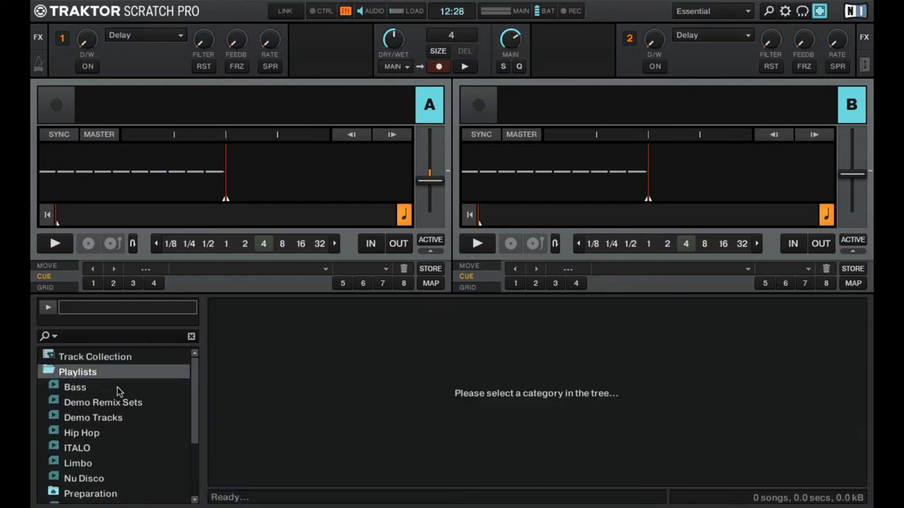
Create a folder named MUSIQUE ELECTRONIQUE under Playlists.
scroll(117, 389, "down", 3)
scroll(117, 392, "up", 3)
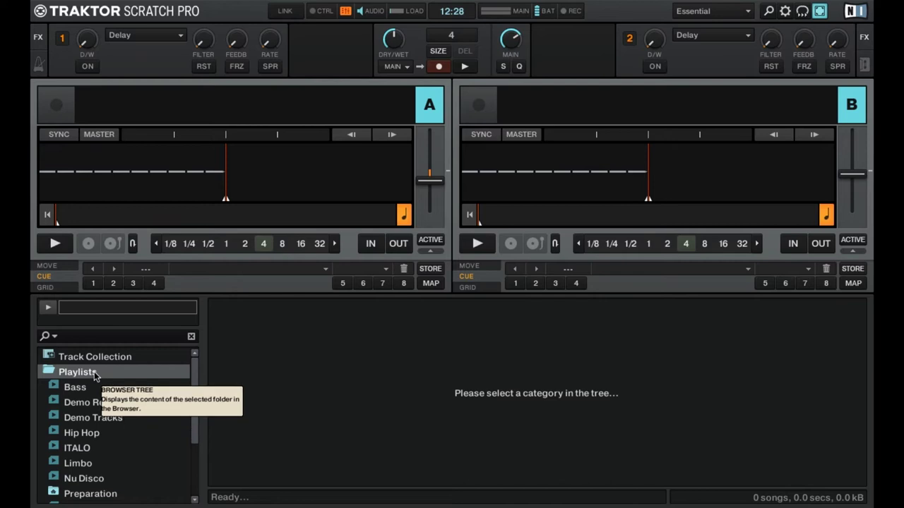
right_click(93, 371)
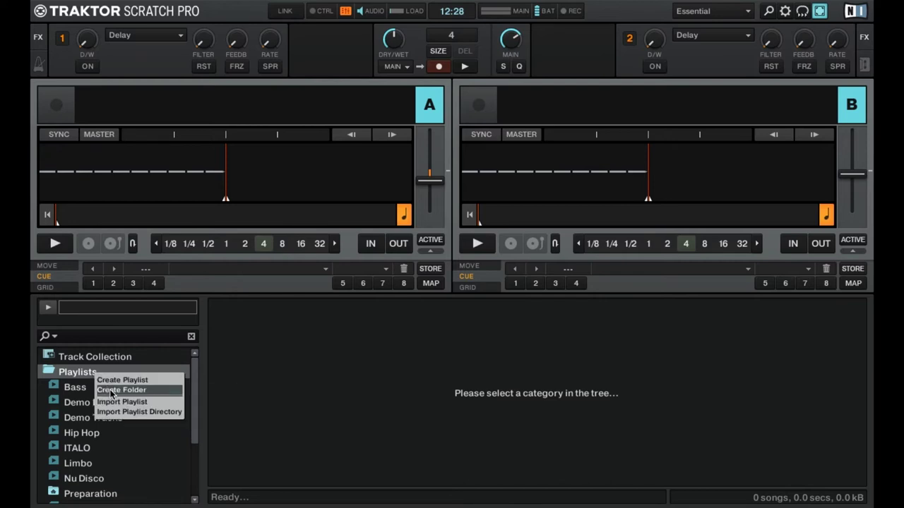
left_click(111, 393)
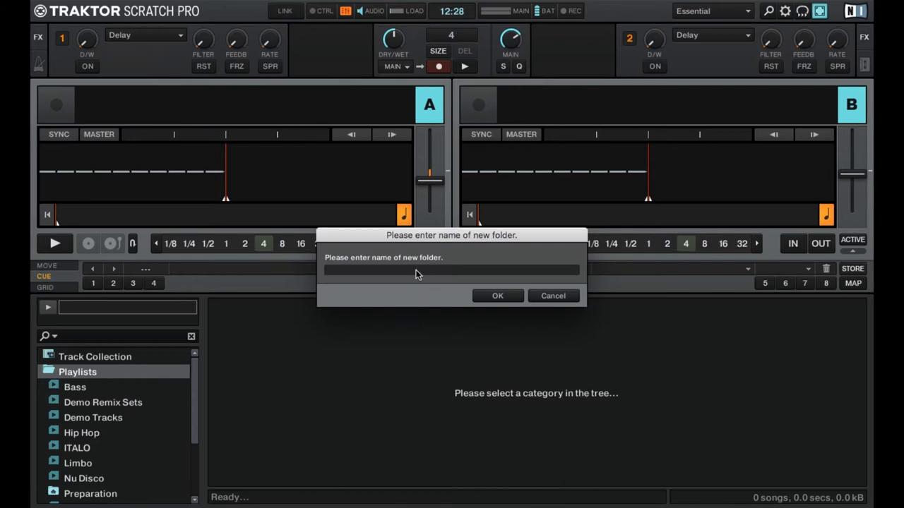
type("ELEC")
type("TRONI")
type("QUE")
type("MUSIQUE")
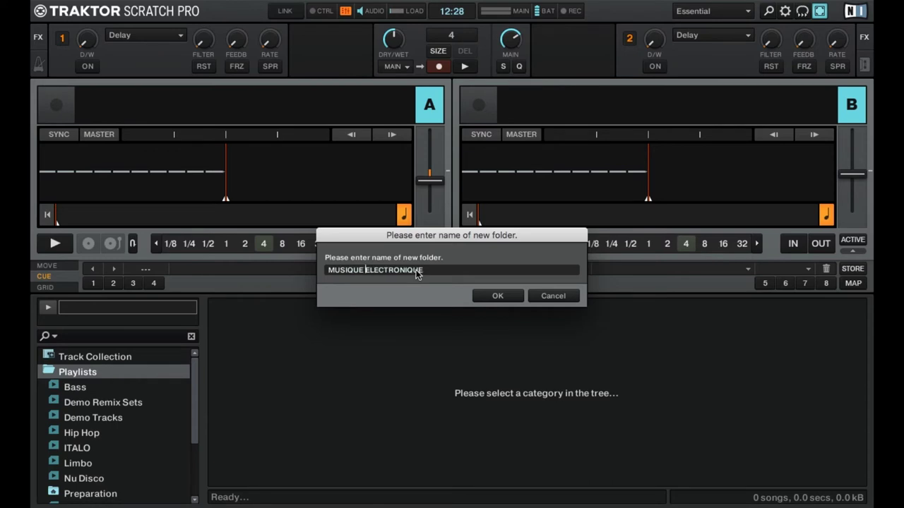
key("Return")
Move the TECHNO and Bass playlists into the MUSIQUE ELECTRONIQUE folder.
scroll(82, 420, "down", 2)
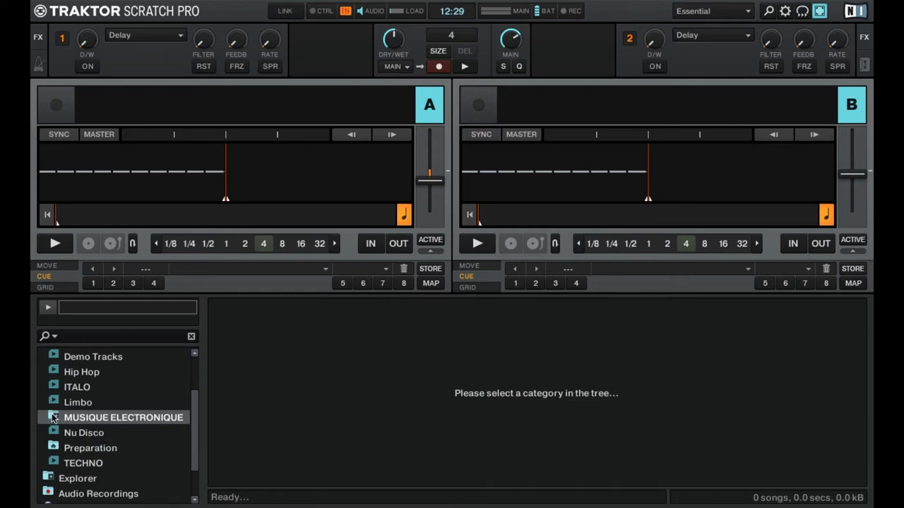
left_click(99, 467)
left_click_drag(99, 468, 82, 479)
left_click(85, 394)
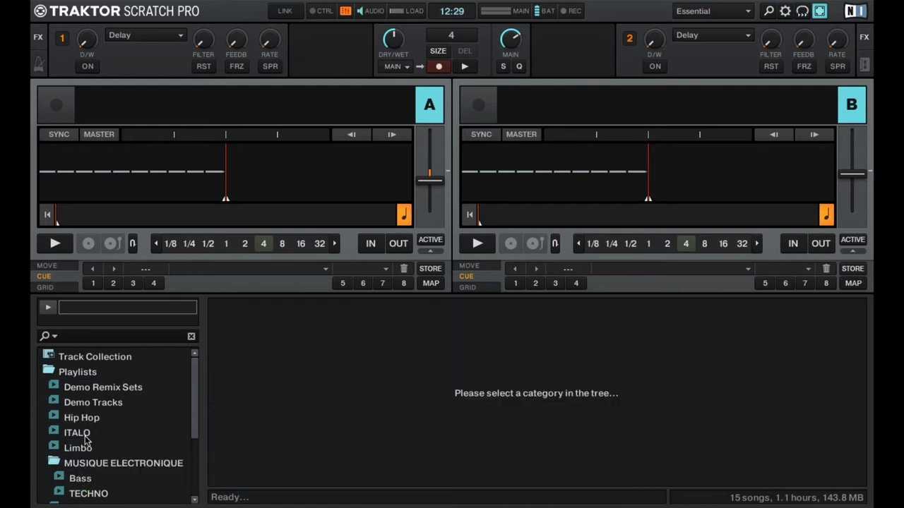
Move the Nu Disco playlist into the MUSIQUE ELECTRONIQUE folder.
scroll(111, 433, "down", 2)
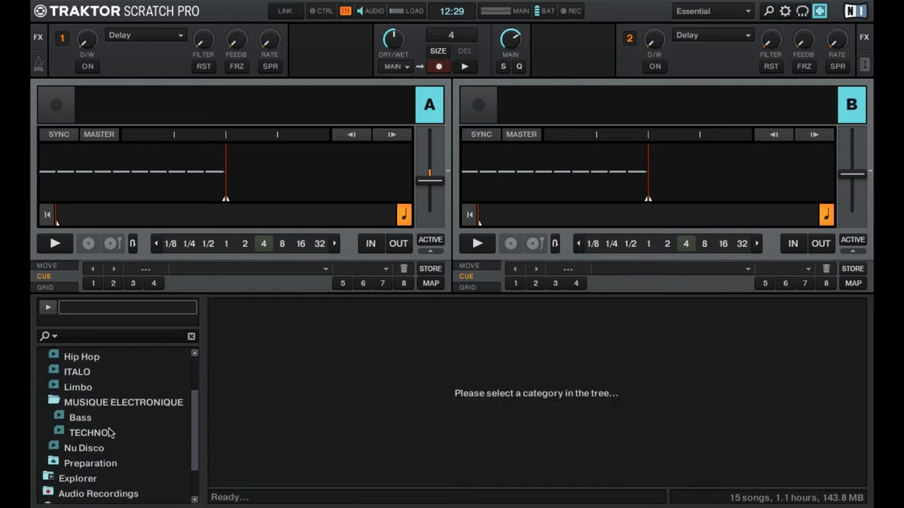
left_click(88, 434)
left_click_drag(89, 434, 79, 405)
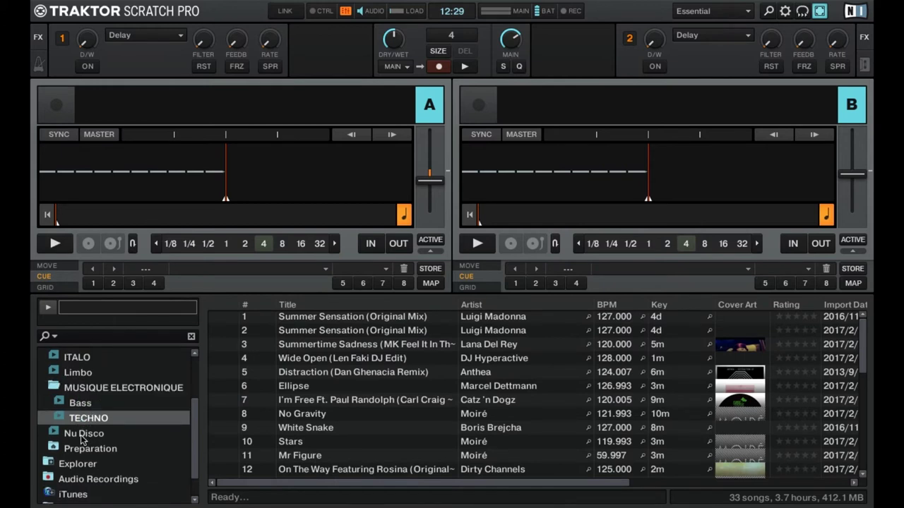
left_click(82, 437)
left_click_drag(82, 439, 88, 394)
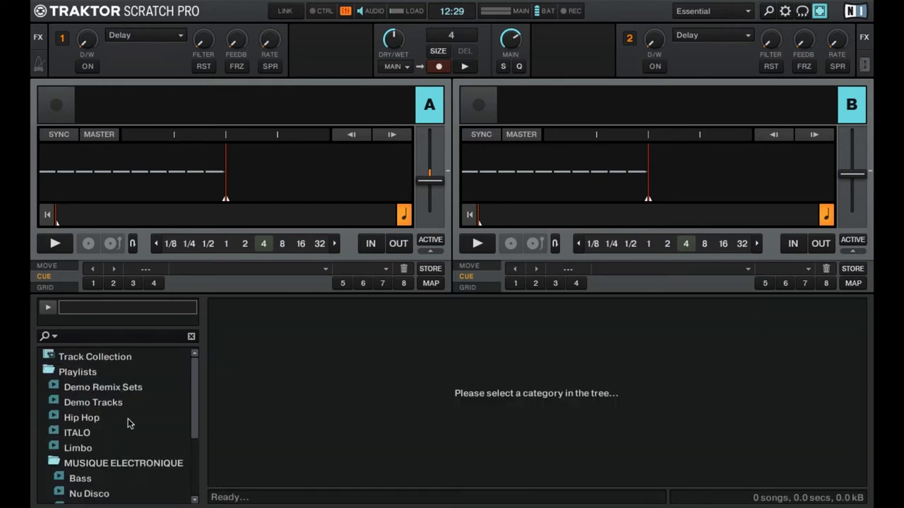
Collapse and re-expand the MUSIQUE ELECTRONIQUE folder to review the playlists inside it.
scroll(127, 419, "down", 5)
left_click(55, 387)
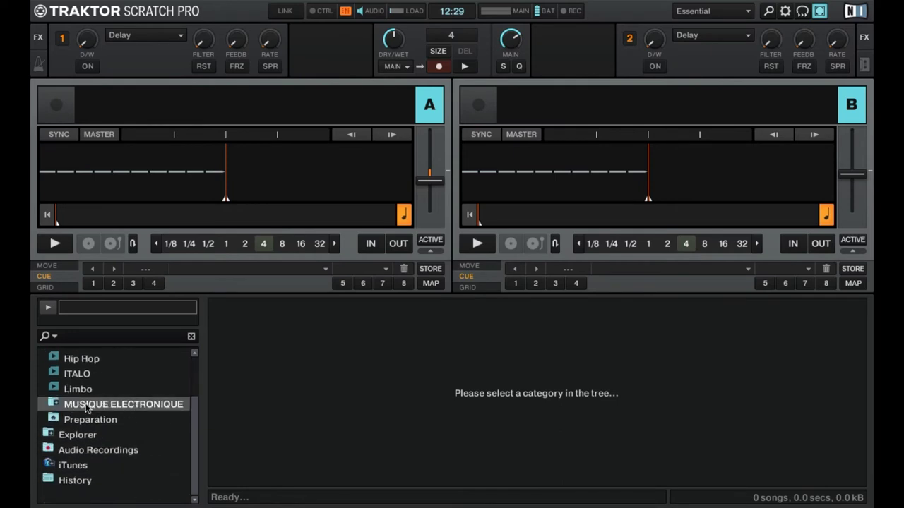
left_click(54, 403)
scroll(110, 390, "down", 2)
scroll(109, 391, "down", 1)
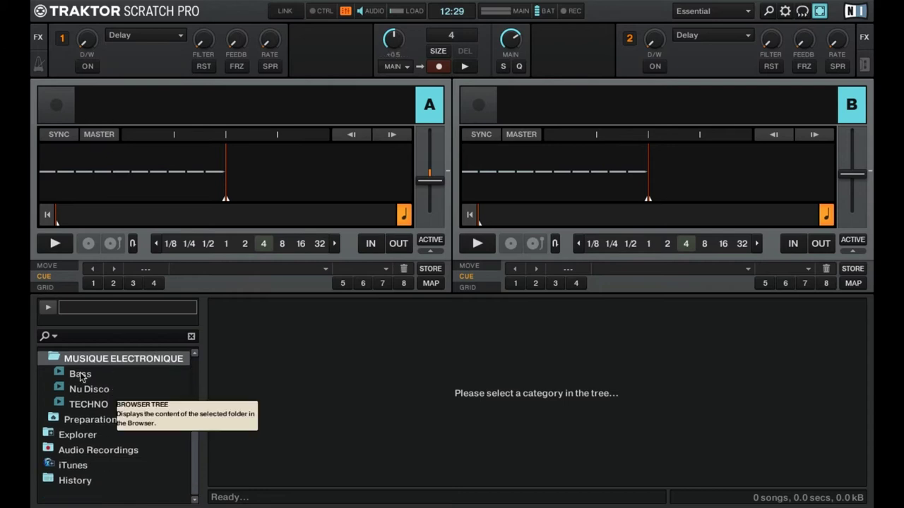
View the contents of the Bass, Nu Disco and TECHNO playlists in the MUSIQUE ELECTRONIQUE folder.
left_click(71, 372)
left_click(109, 394)
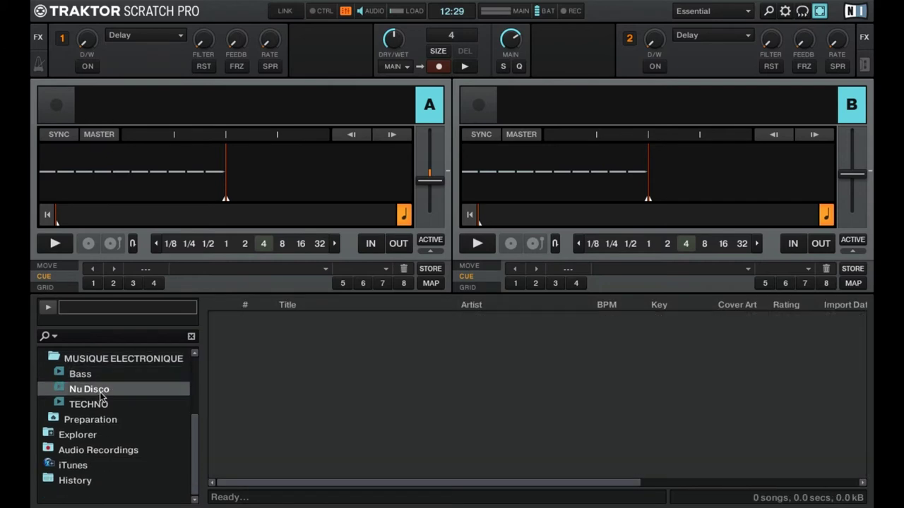
left_click(111, 406)
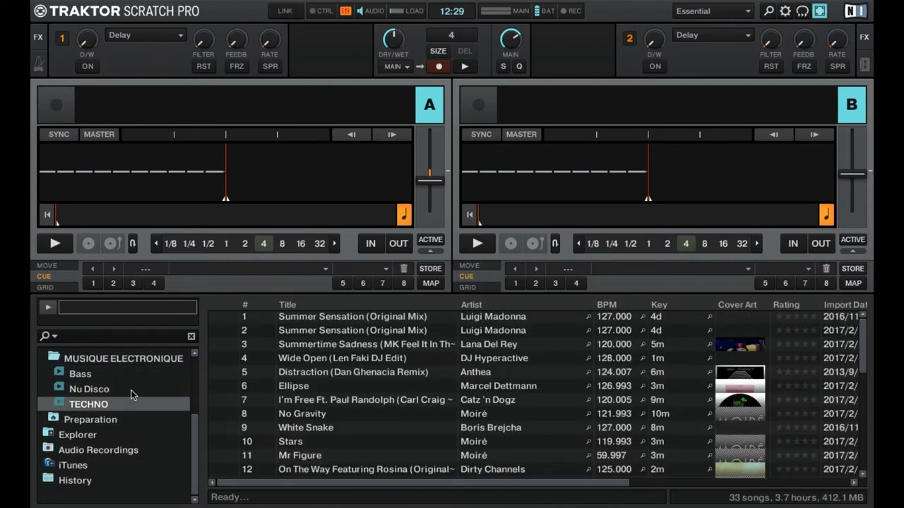
Add tracks 4 to 16 from Explorer's KS SOUND/NUDISCO folder to a playlist inside MUSIQUE ELECTRONIQUE.
left_click(50, 437)
scroll(103, 431, "down", 5)
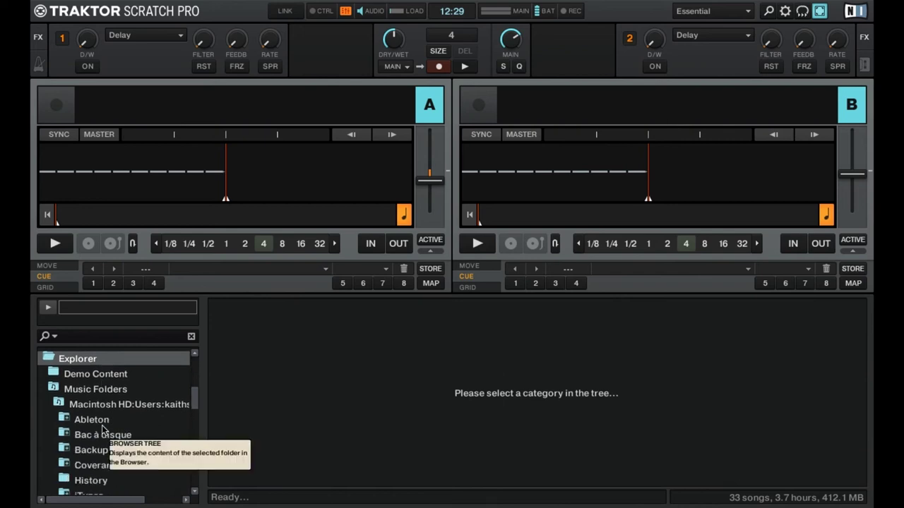
scroll(146, 423, "down", 4)
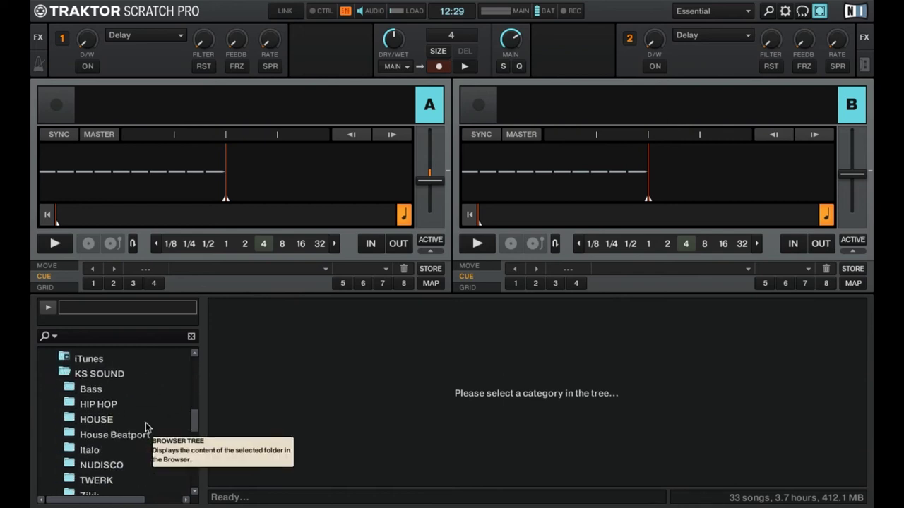
left_click(106, 451)
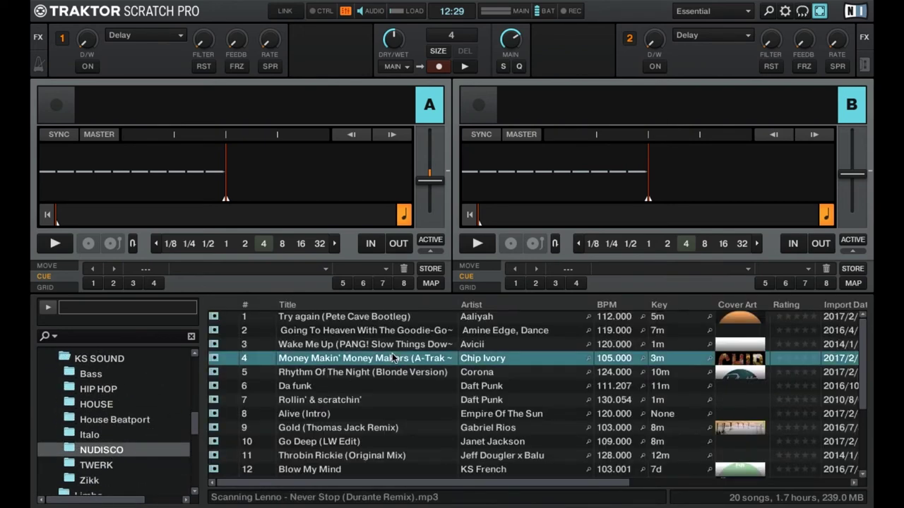
scroll(393, 373, "down", 3)
left_click(392, 421, "shift")
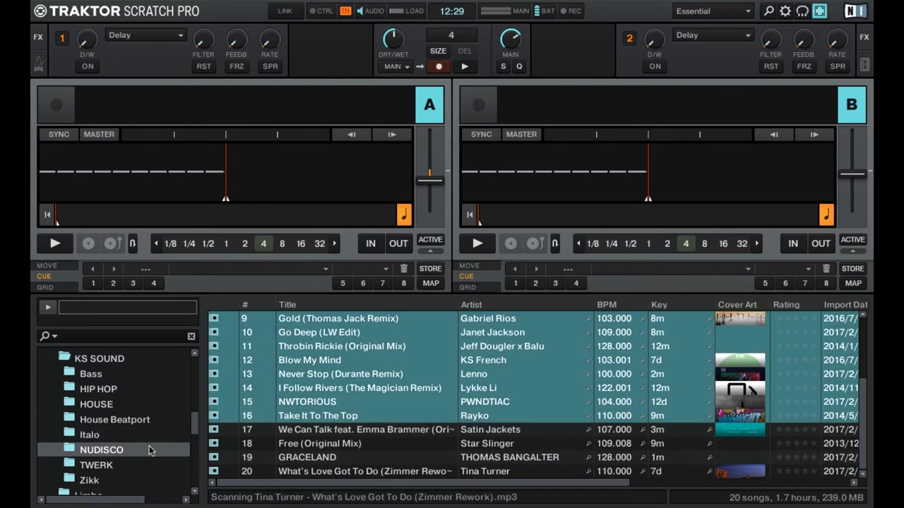
scroll(126, 446, "up", 5)
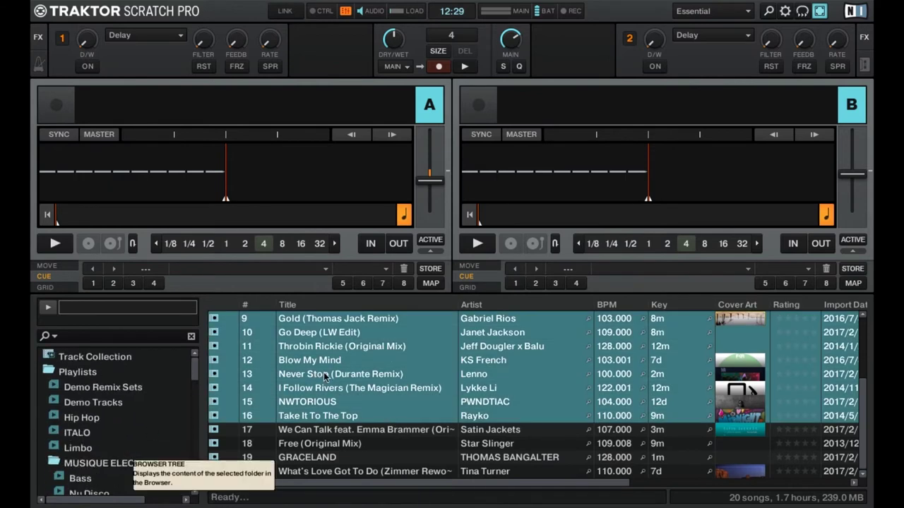
scroll(105, 431, "down", 4)
left_click_drag(347, 360, 76, 423)
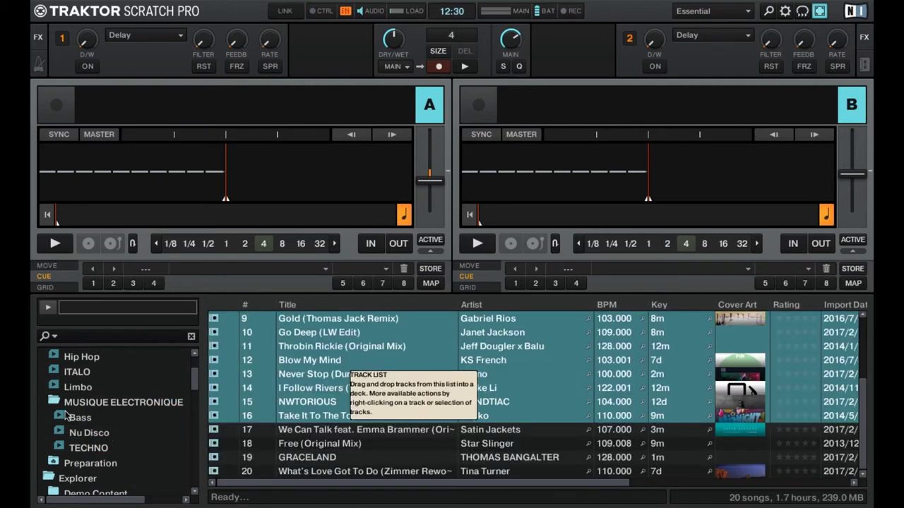
Collapse the MUSIQUE ELECTRONIQUE folder, the Playlists node and the Explorer node in the browser tree.
left_click(56, 401)
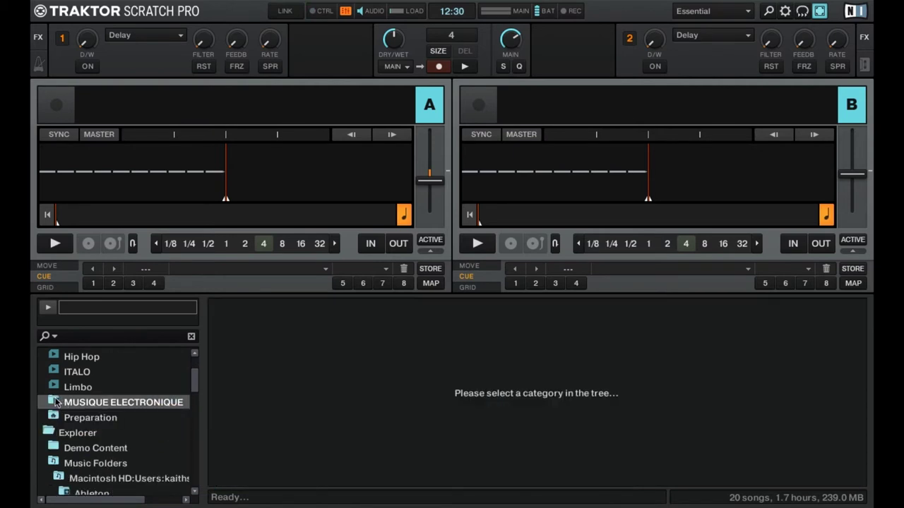
scroll(65, 395, "up", 3)
left_click(48, 373)
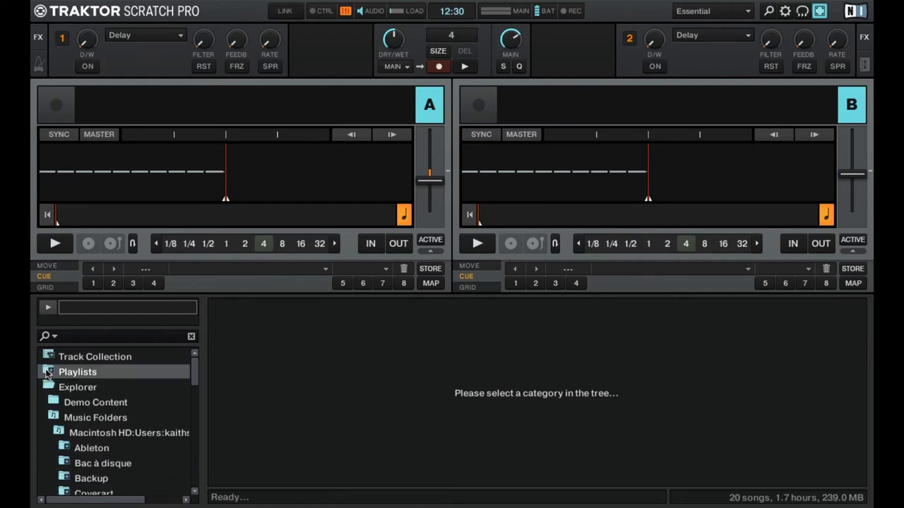
left_click(49, 389)
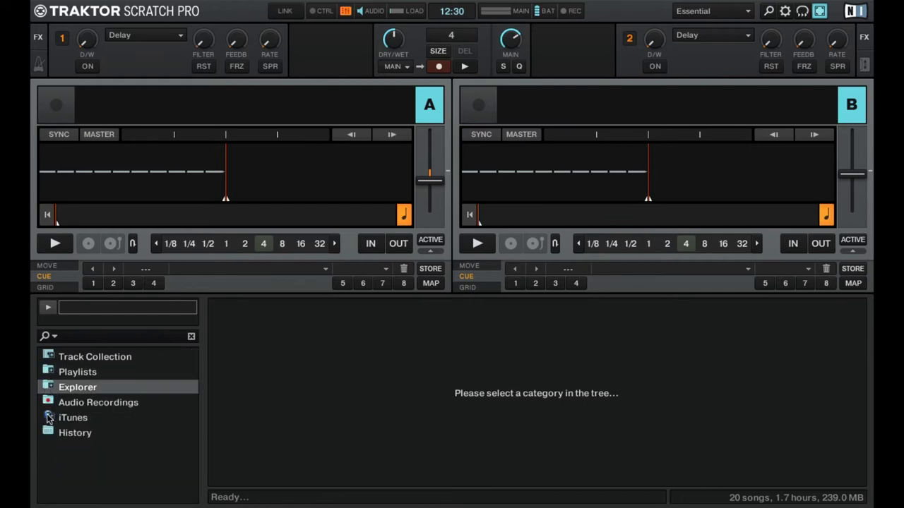
Import the iTunes playlist Slogan into Playlists, keeping the name Slogan.
left_click(49, 418)
scroll(123, 406, "down", 3)
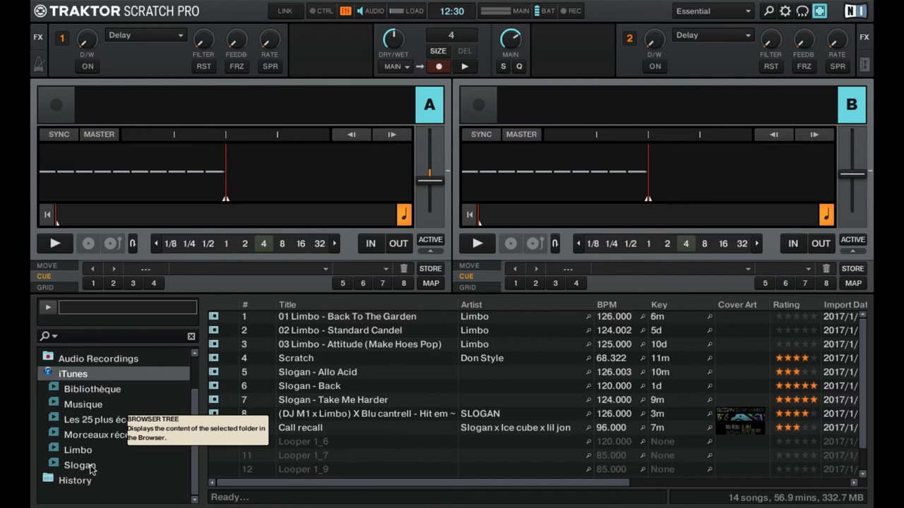
left_click(79, 466)
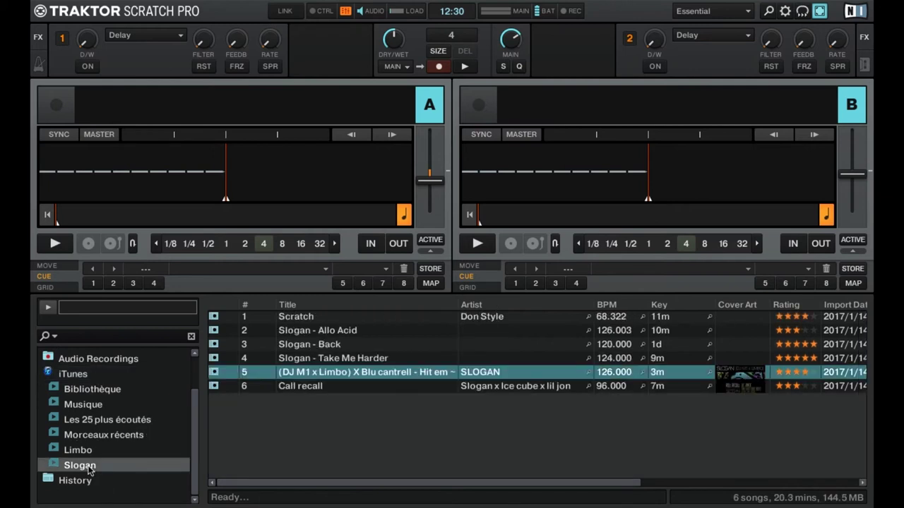
right_click(88, 468)
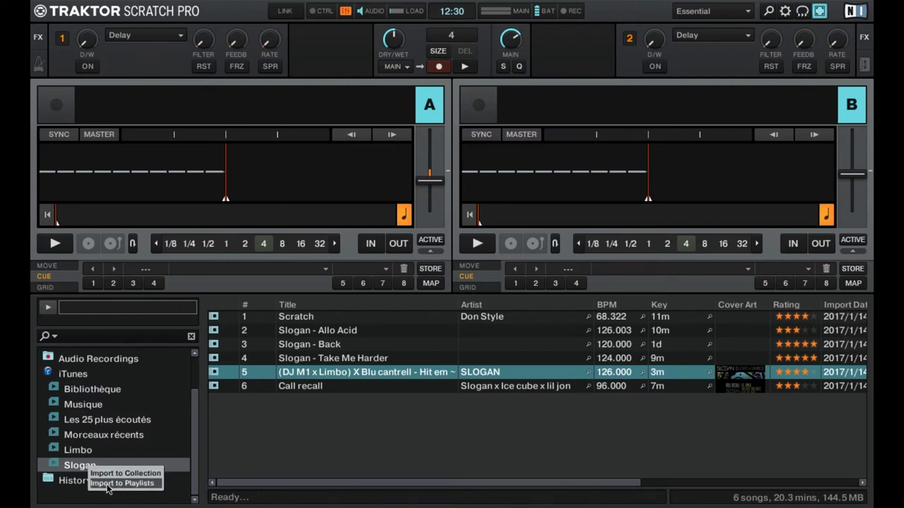
left_click(113, 484)
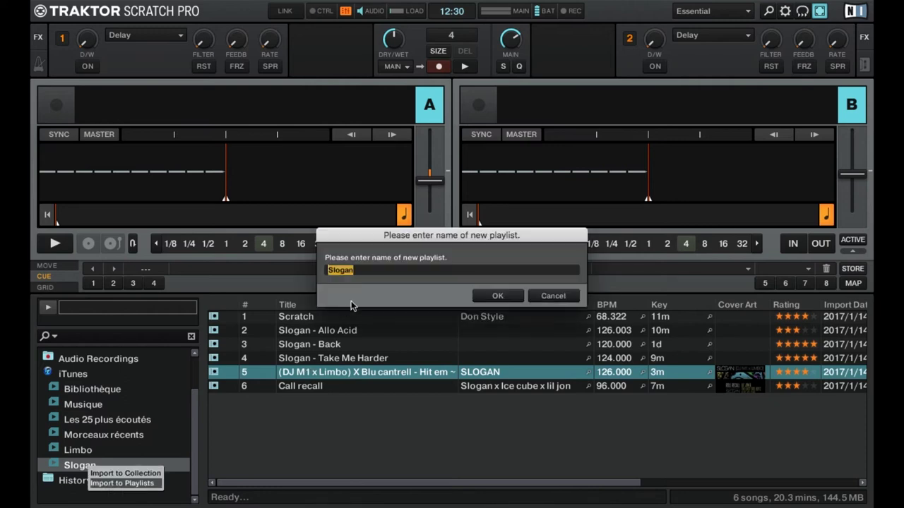
left_click(493, 298)
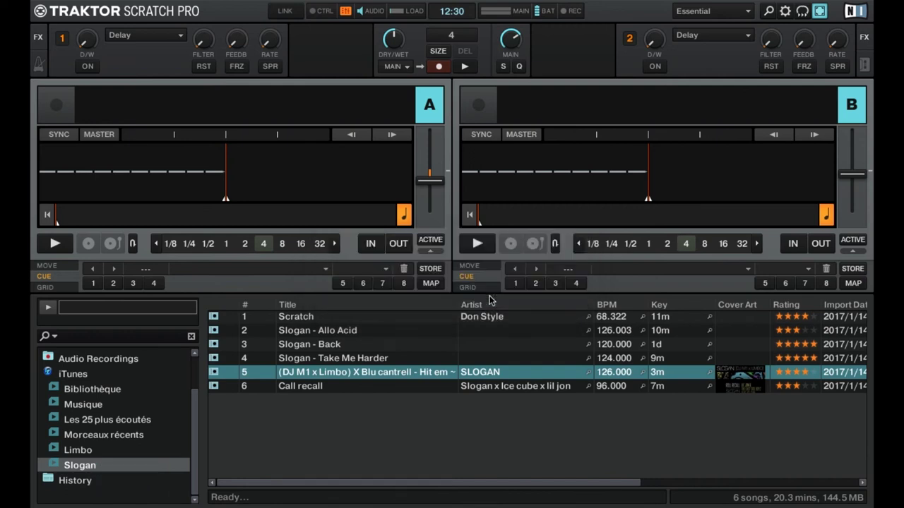
Expand Playlists and view the tracks of the imported Slogan playlist.
scroll(134, 454, "up", 3)
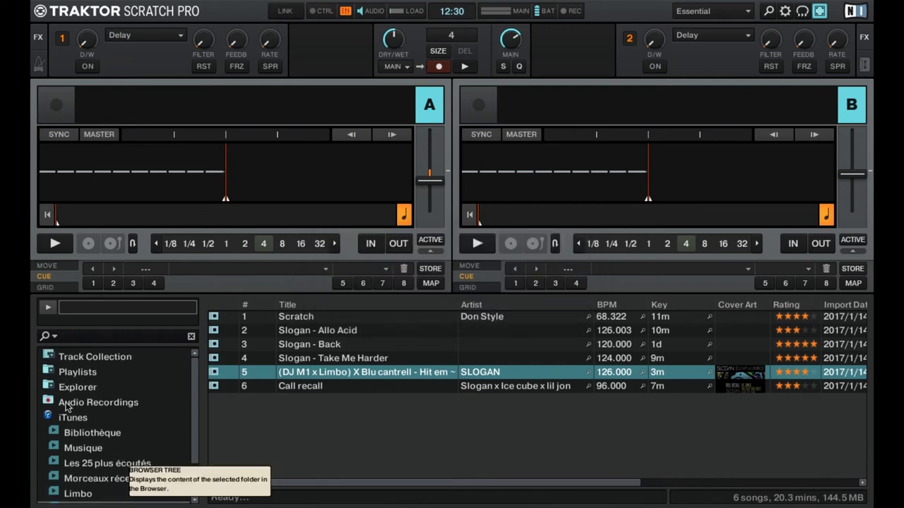
left_click(52, 373)
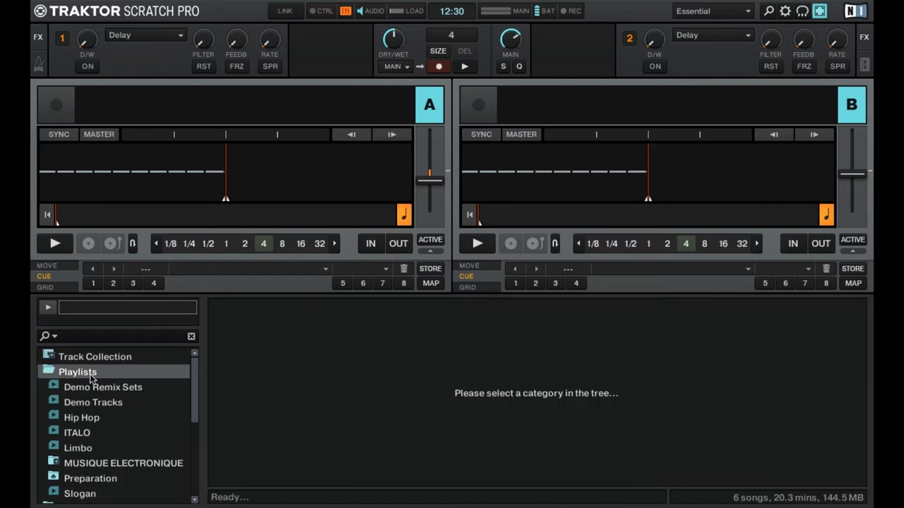
scroll(92, 379, "down", 3)
scroll(91, 380, "down", 1)
left_click(87, 450)
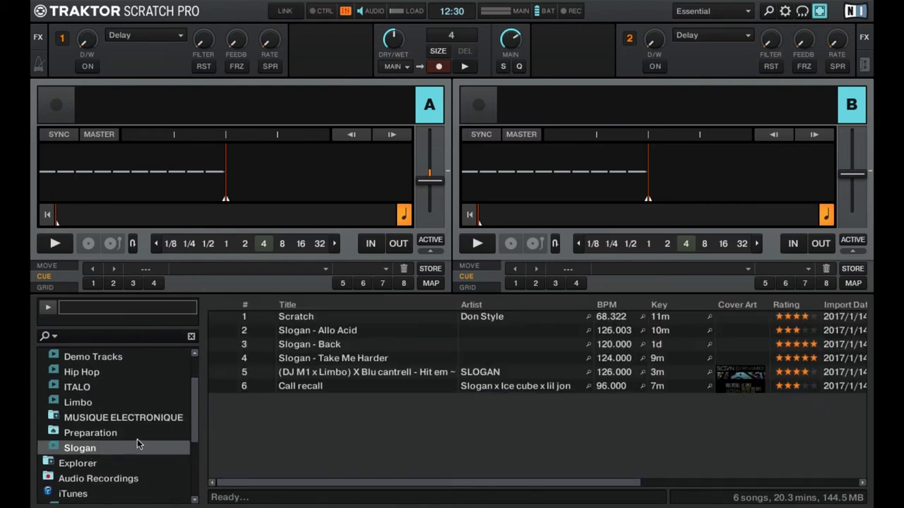
Collapse the Playlists and iTunes nodes in the browser tree.
scroll(127, 424, "up", 3)
left_click(49, 373)
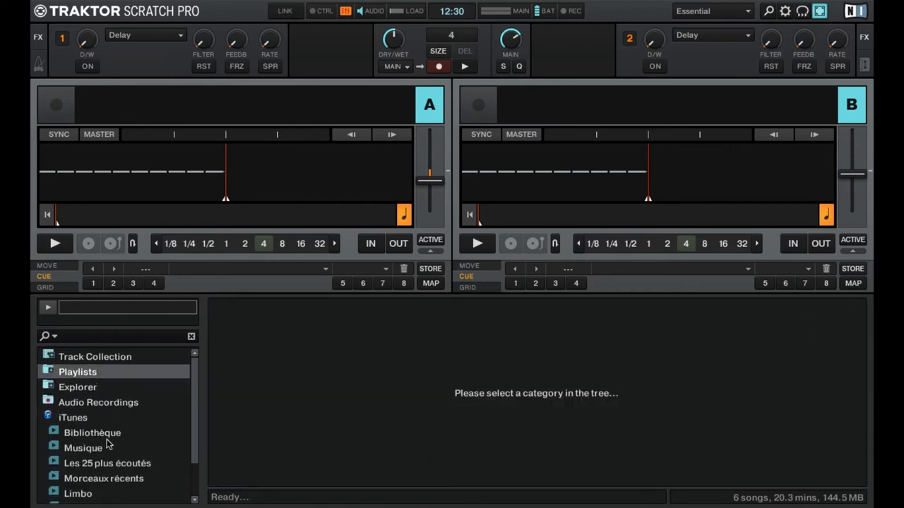
scroll(107, 439, "down", 2)
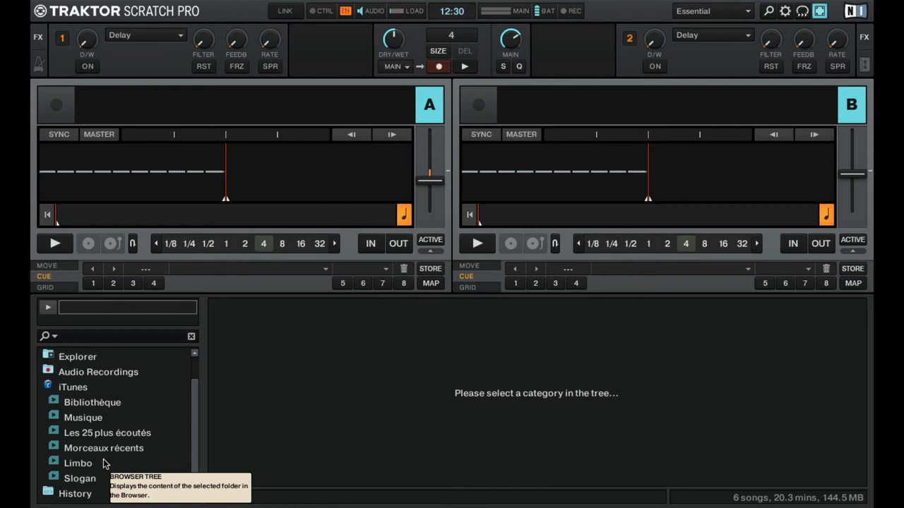
scroll(104, 464, "up", 2)
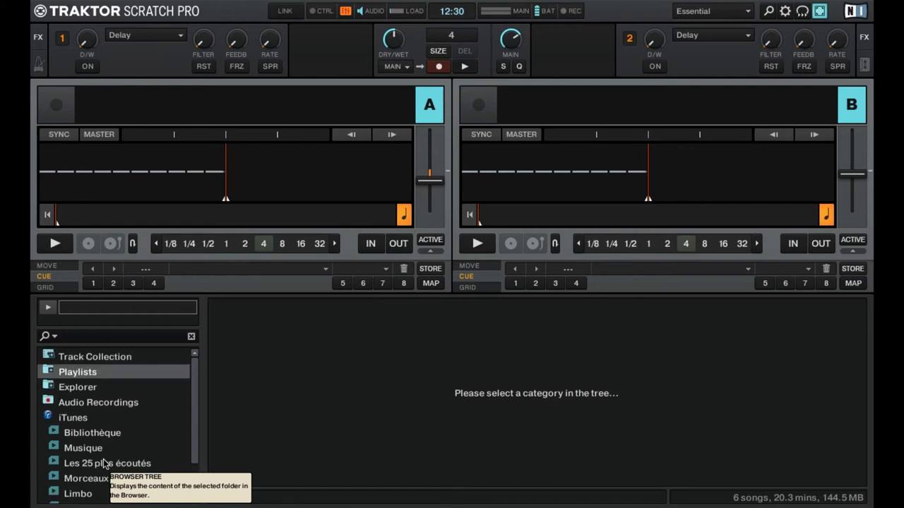
left_click(49, 418)
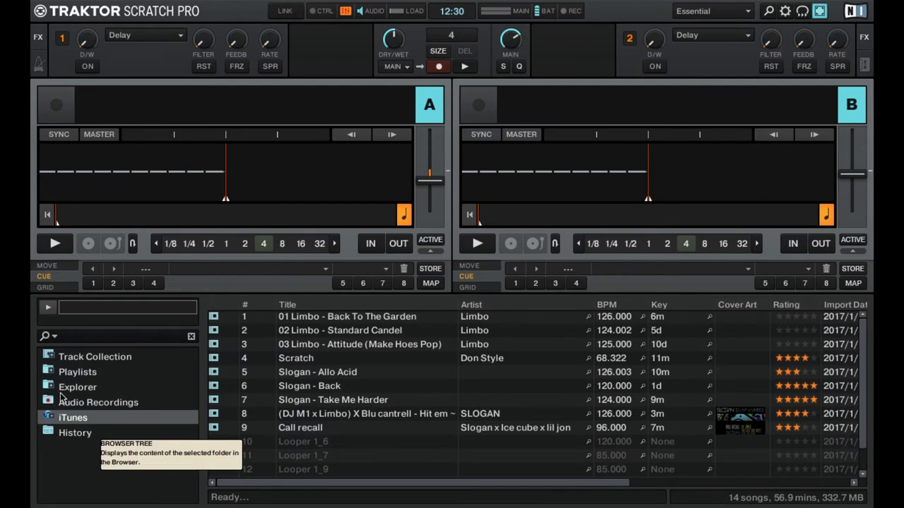
Expand Playlists again and look over the playlists it contains.
left_click(51, 376)
scroll(104, 441, "down", 3)
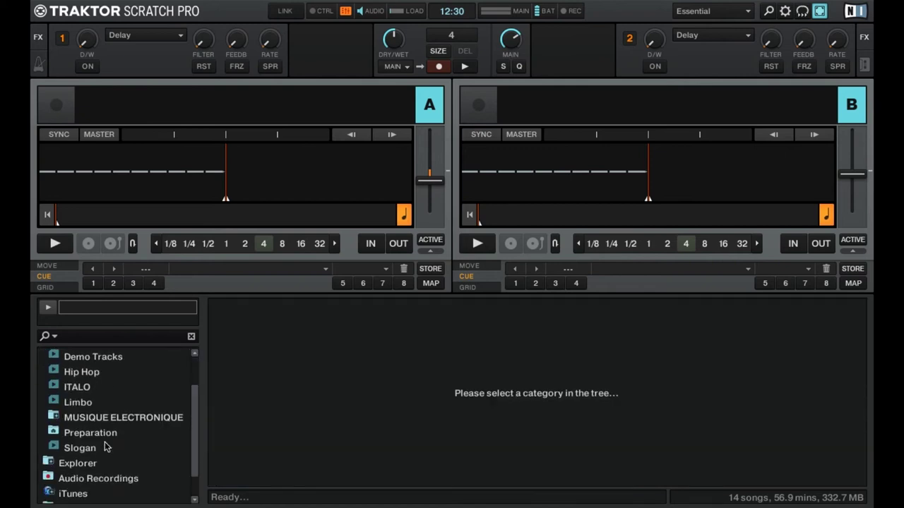
scroll(104, 442, "up", 3)
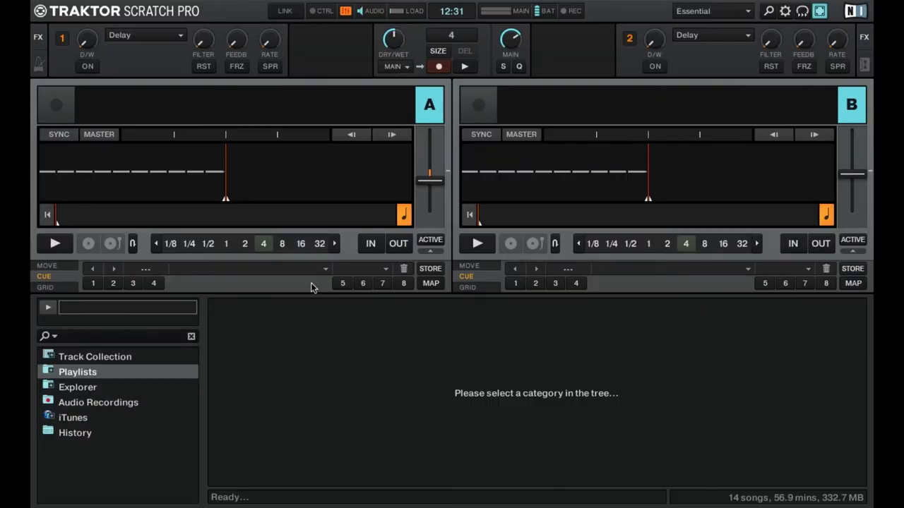
Review the BPM detection and musical key settings in the Analyze Options preferences.
left_click(785, 11)
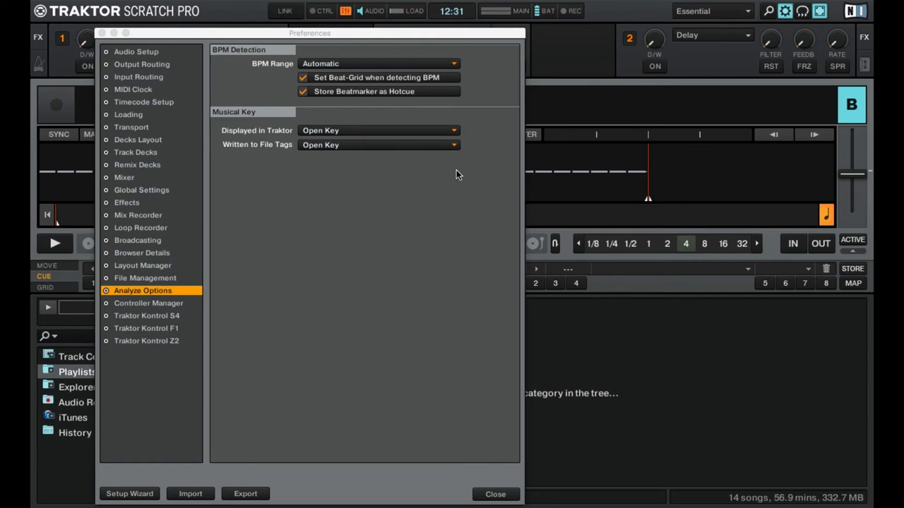
left_click(496, 494)
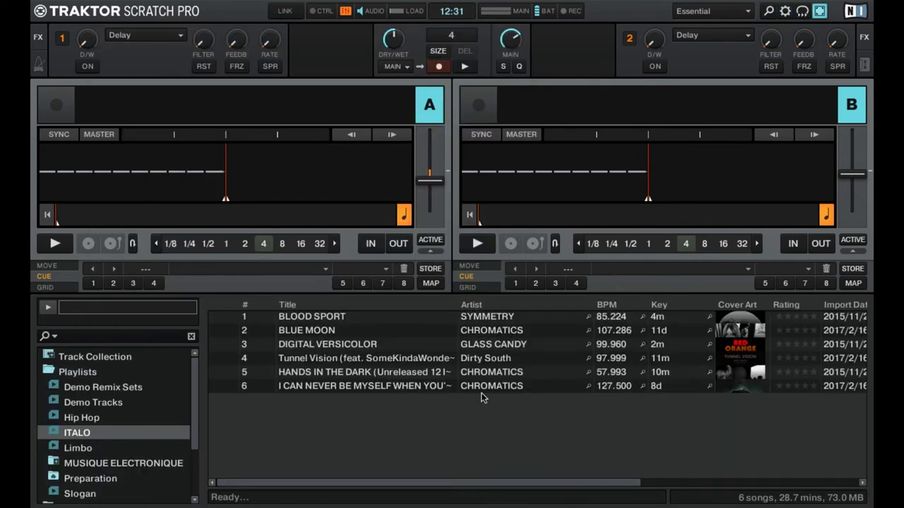
right_click(107, 432)
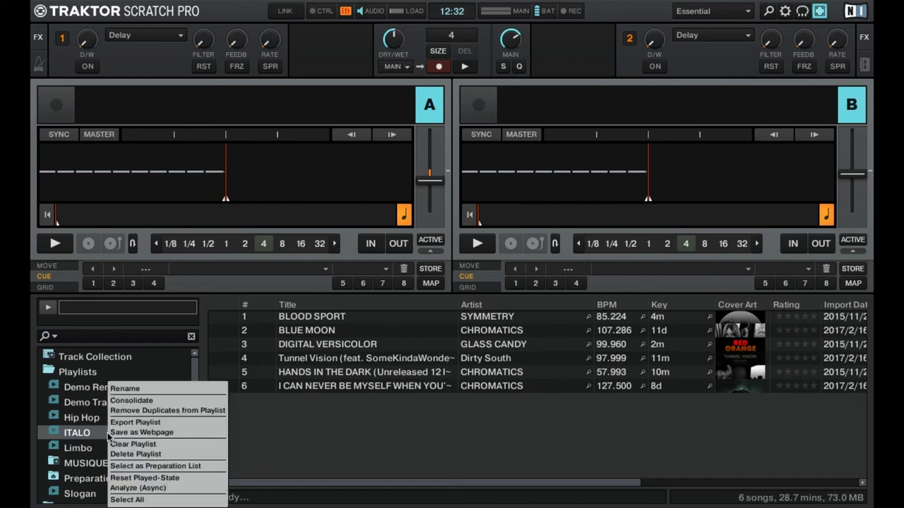
left_click(143, 489)
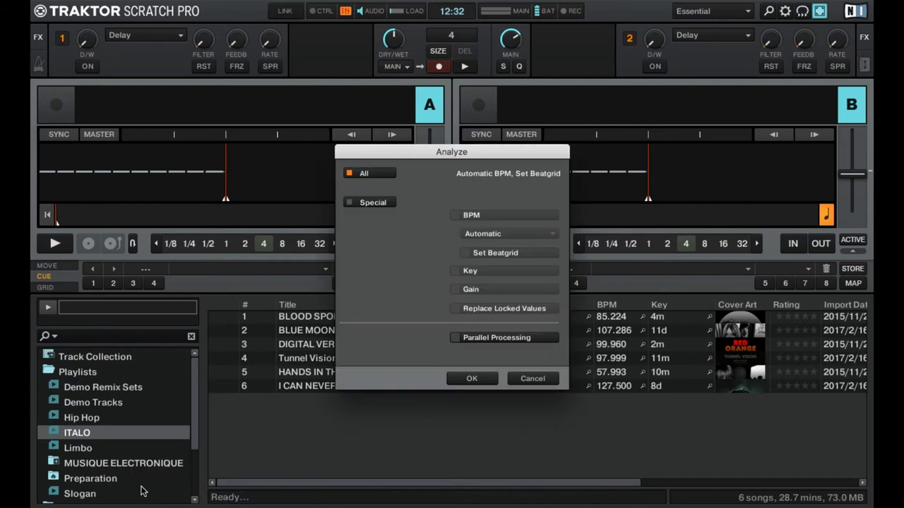
left_click(532, 379)
Recheck the BPM range and beat-grid options in the Analyze Options preferences.
left_click(784, 12)
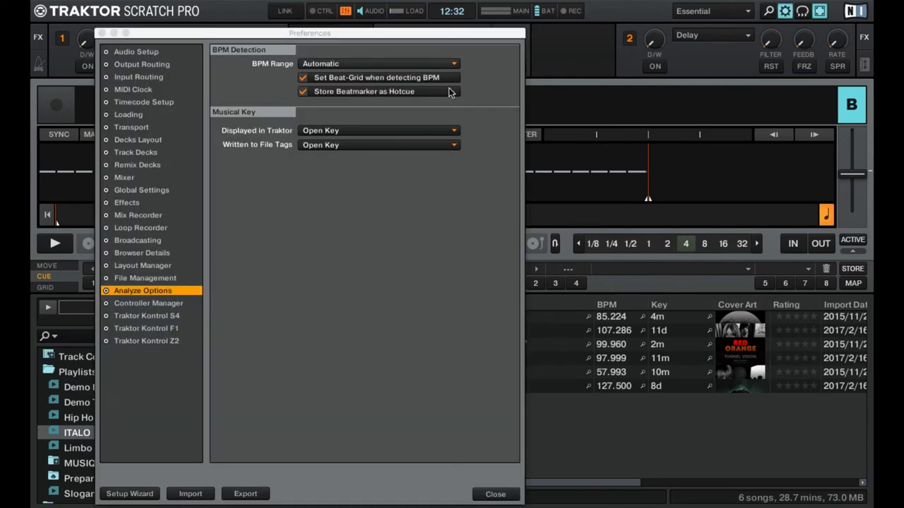
left_click(495, 495)
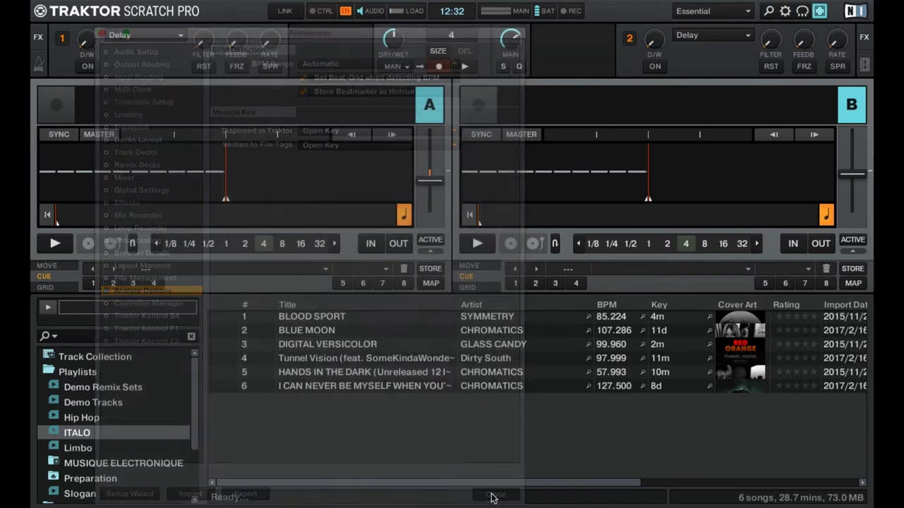
Set up a special analysis of the ITALO playlist with BPM, Automatic range and Set Beatgrid, and try switching Parallel Processing on and off.
right_click(125, 433)
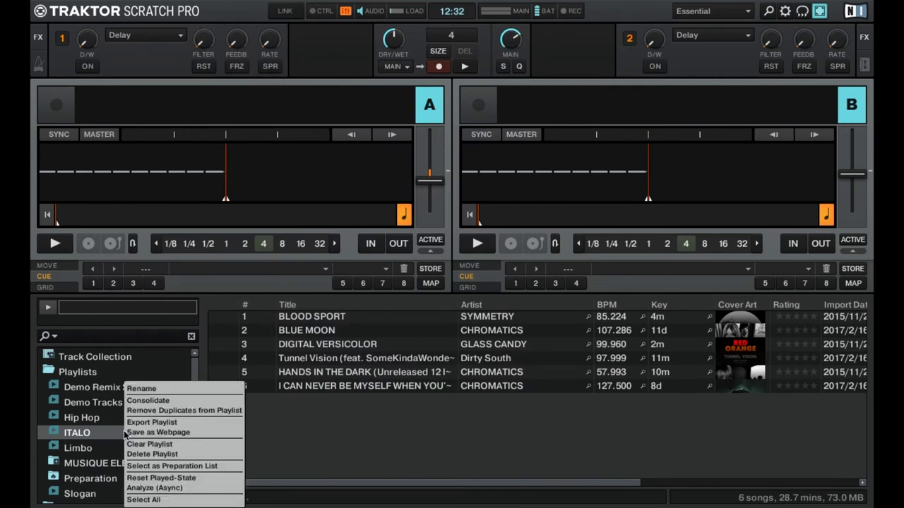
left_click(161, 488)
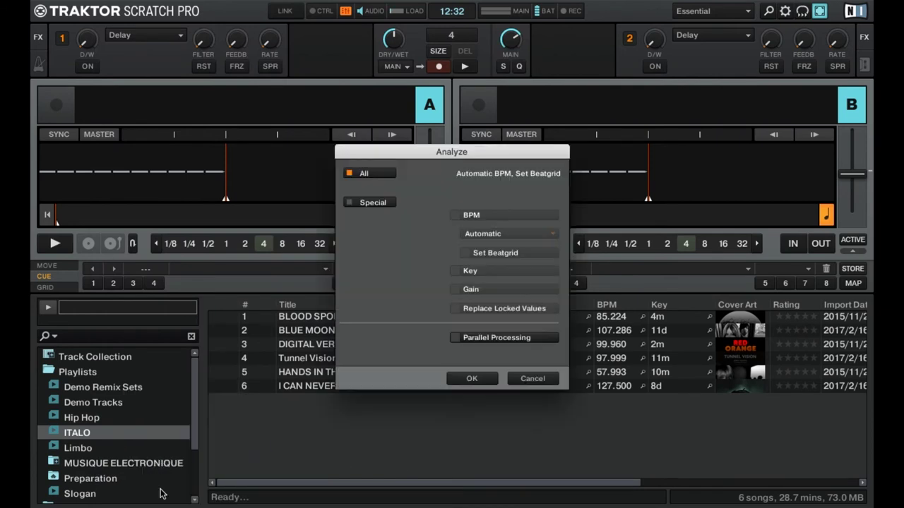
left_click(373, 202)
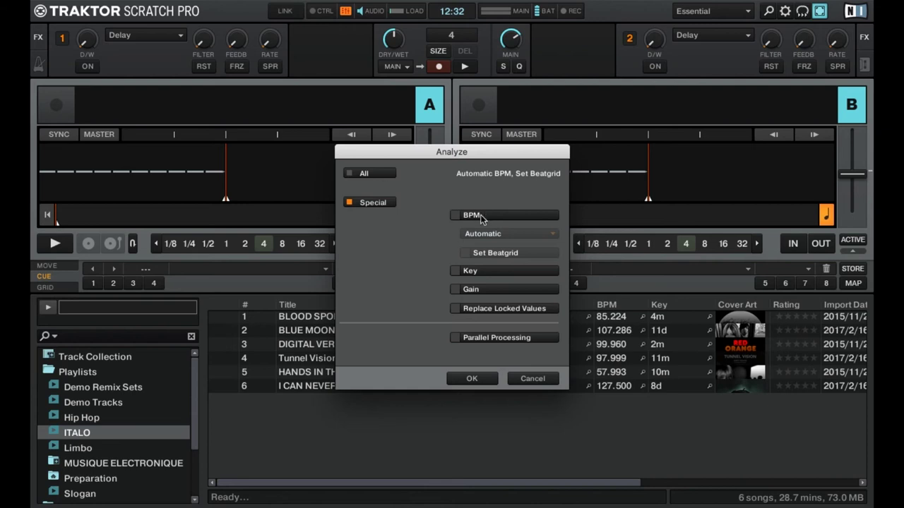
left_click(455, 215)
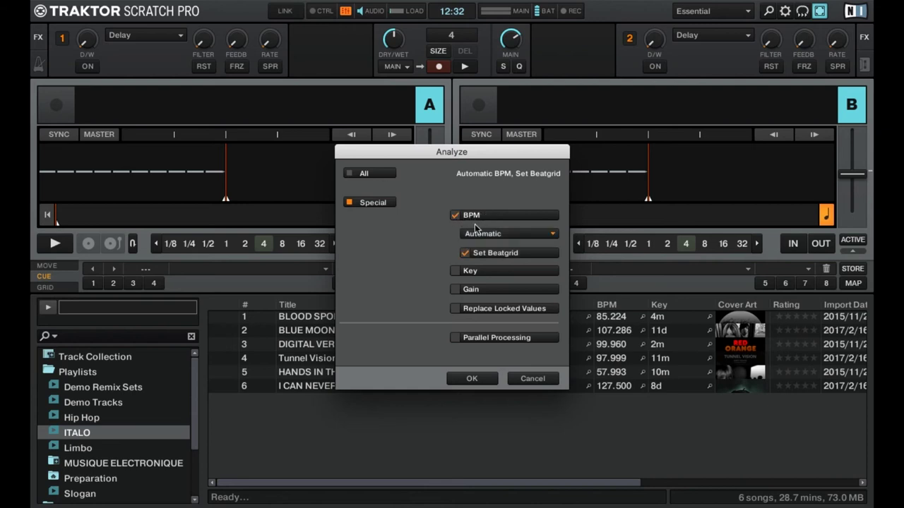
left_click(478, 233)
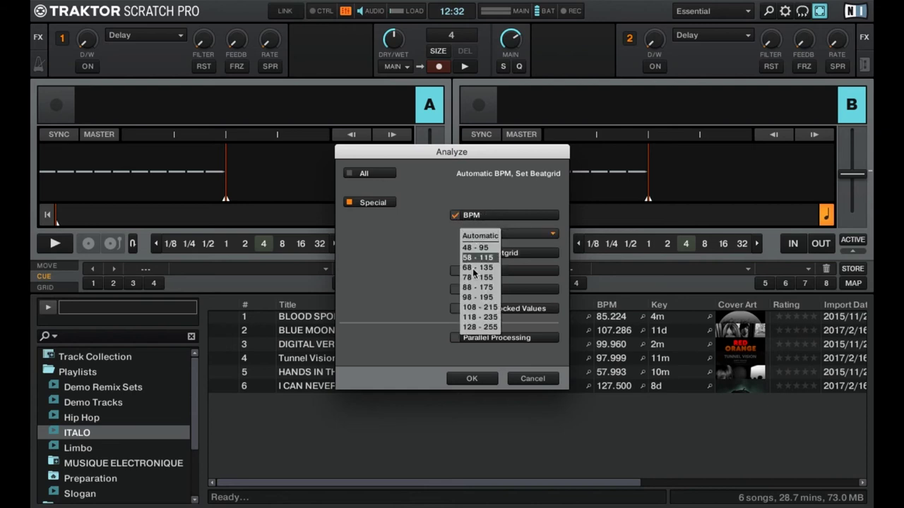
left_click(457, 225)
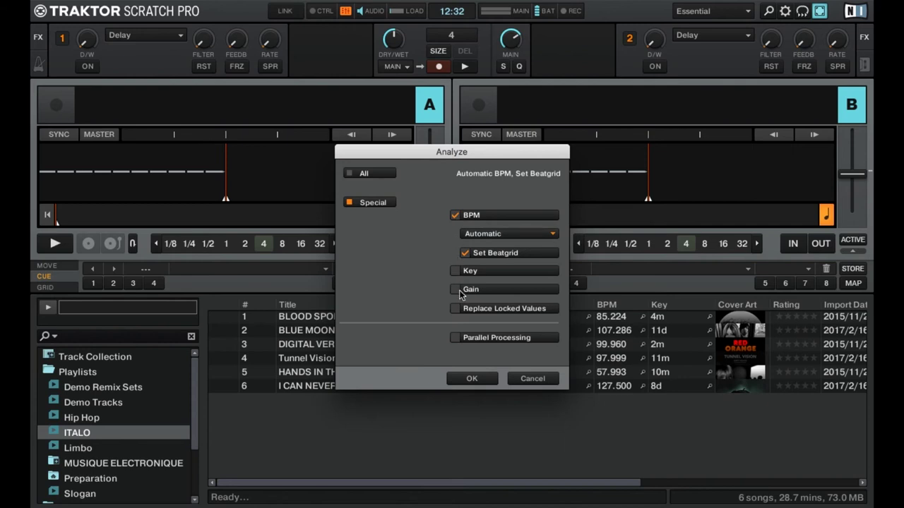
left_click(454, 338)
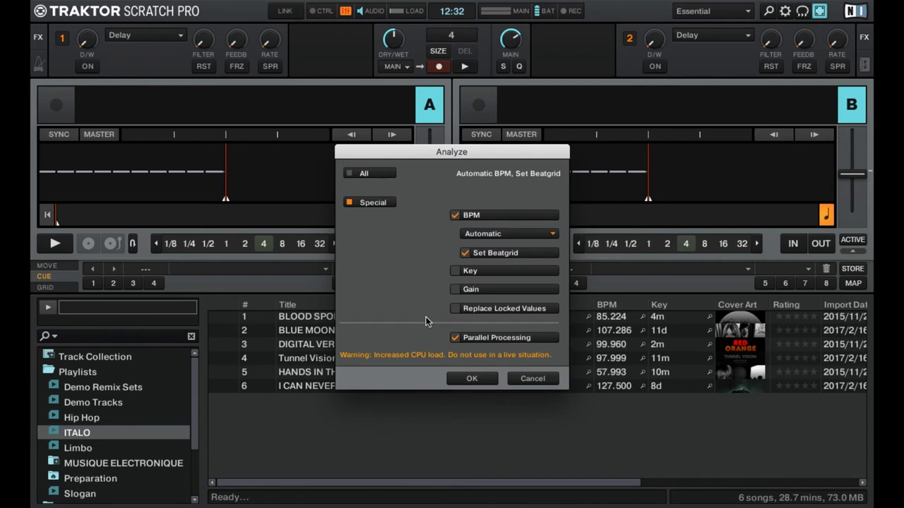
left_click(454, 338)
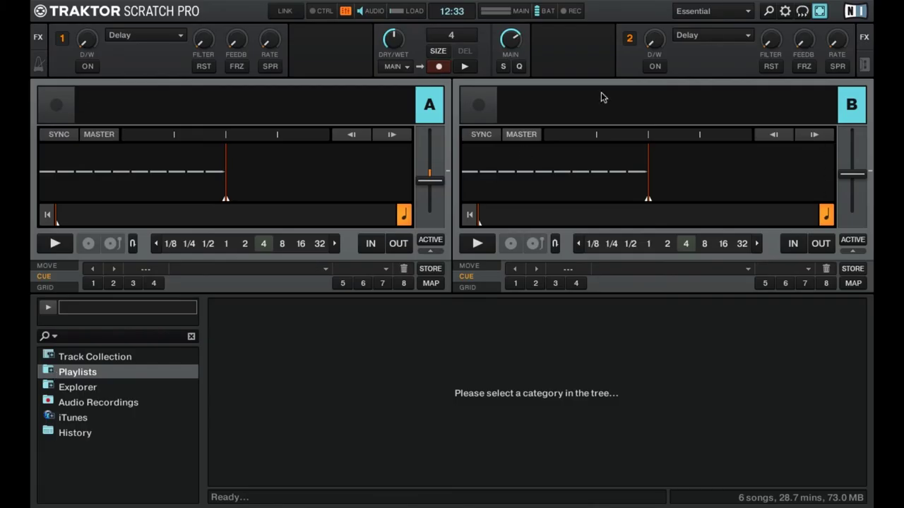
Enable Show Playlist Favorites in the Browser Details preferences and close the preferences.
left_click(785, 11)
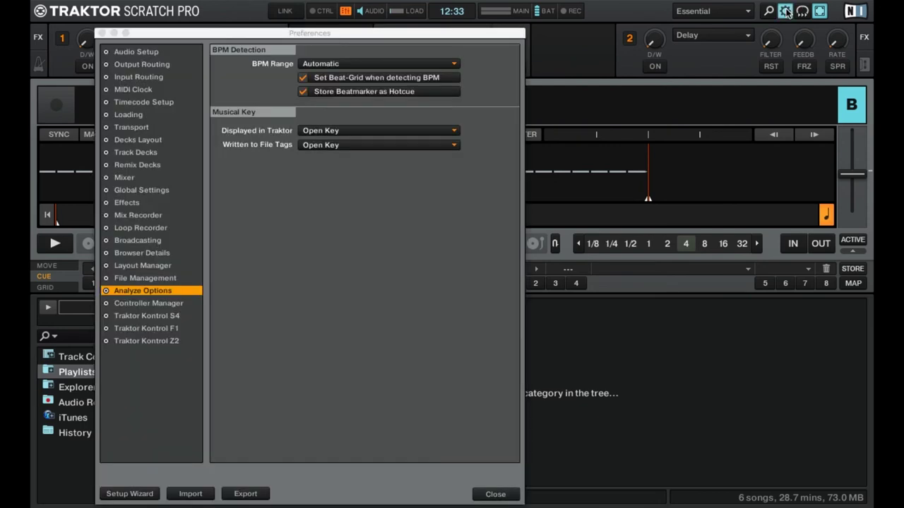
left_click(144, 254)
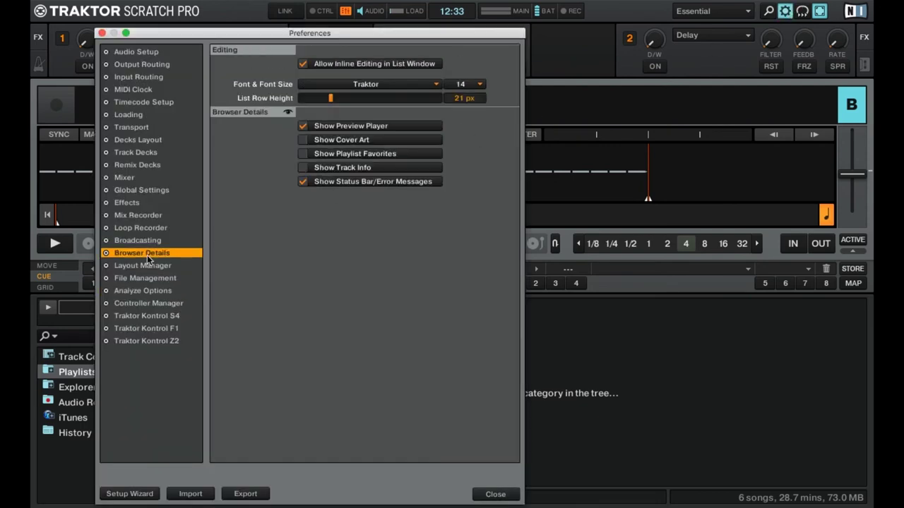
left_click(304, 156)
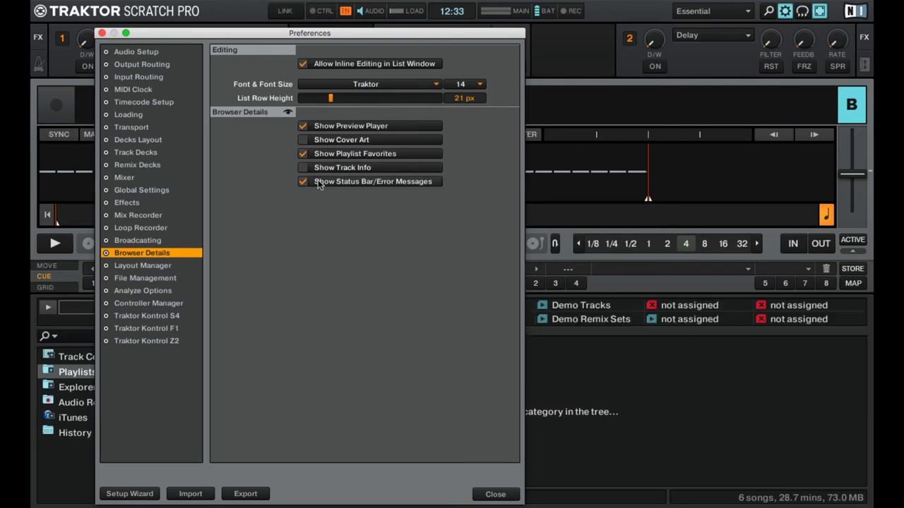
left_click(495, 494)
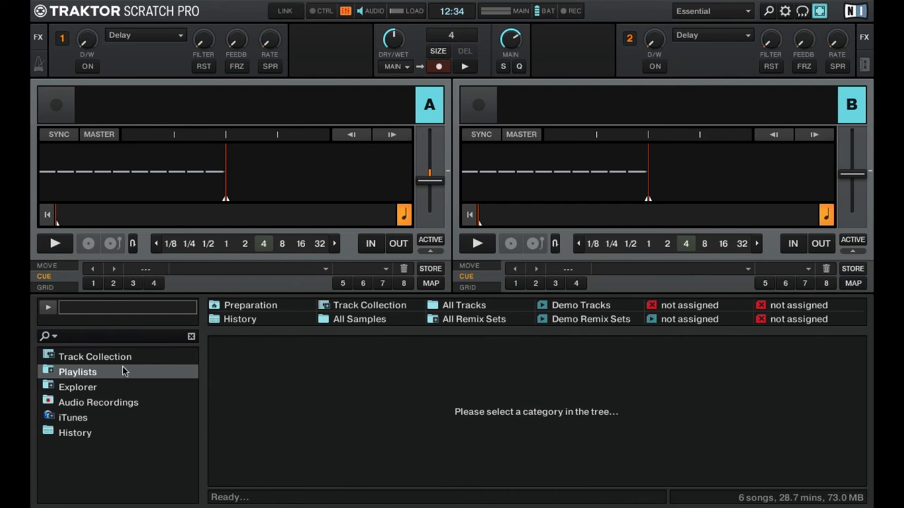
Assign the ITALO, Limbo, Slogan and TECHNO playlists to the unassigned favorite slots and collapse the Playlists node.
left_click(51, 375)
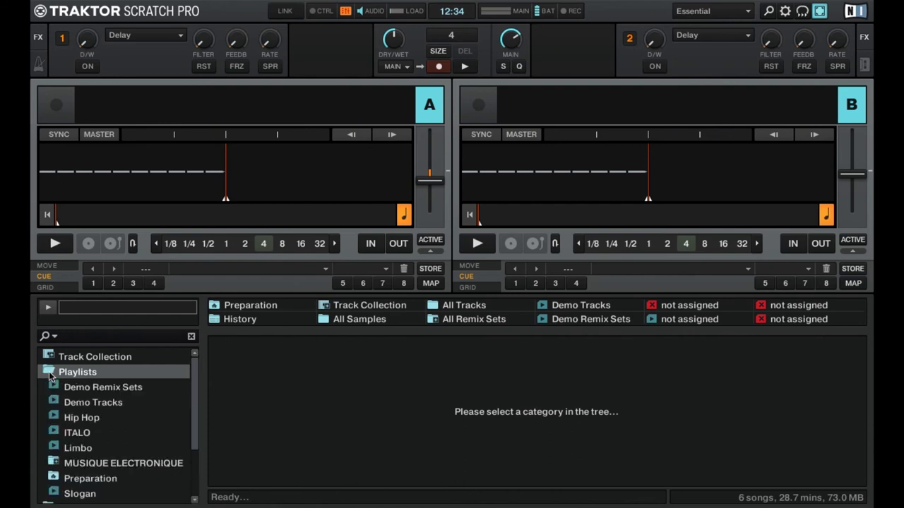
left_click(81, 433)
left_click_drag(67, 434, 809, 311)
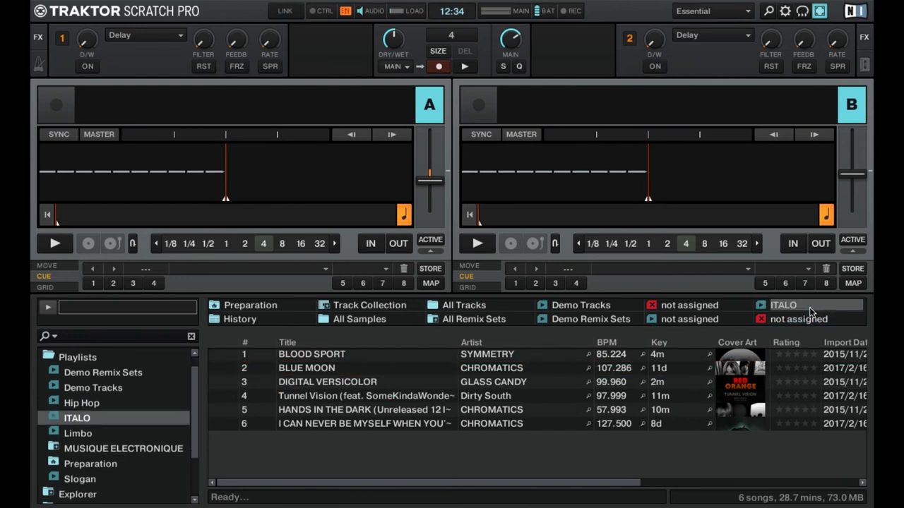
left_click(78, 435)
left_click_drag(76, 438, 796, 322)
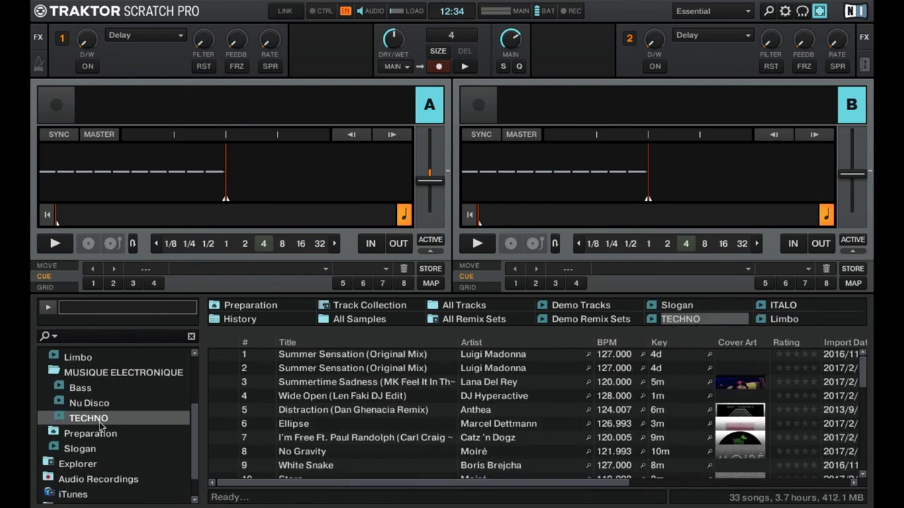
scroll(122, 449, "up", 2)
left_click(54, 375)
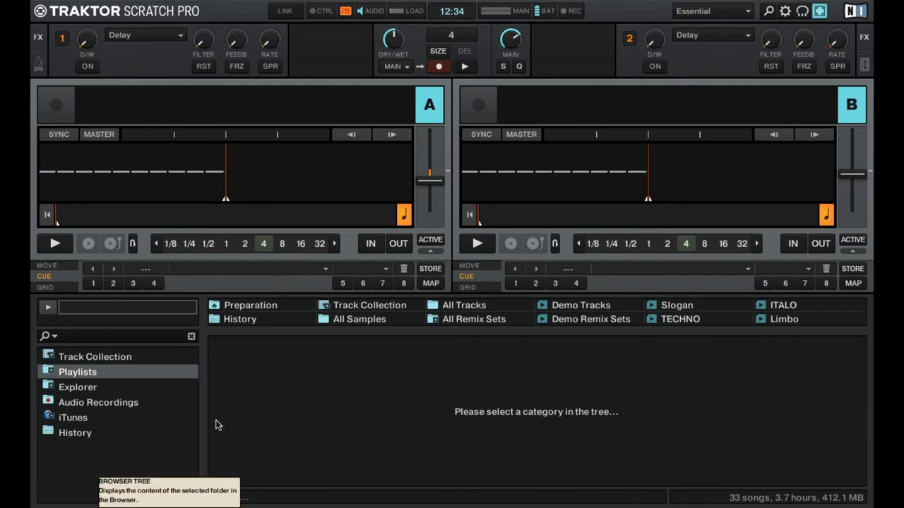
Open the Limbo playlist from the favorites, load 02 Limbo - Standard Candel into deck B, and step through the playlist's tracks.
left_click(781, 319)
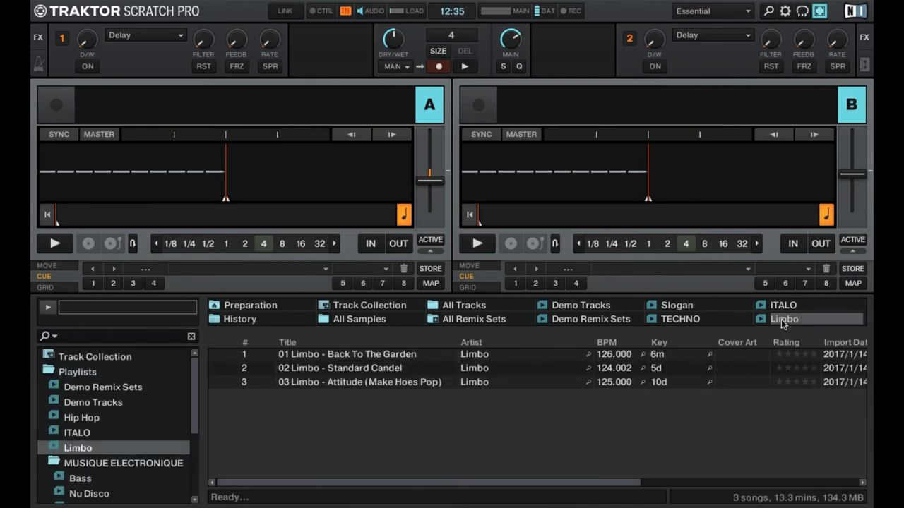
left_click(372, 372)
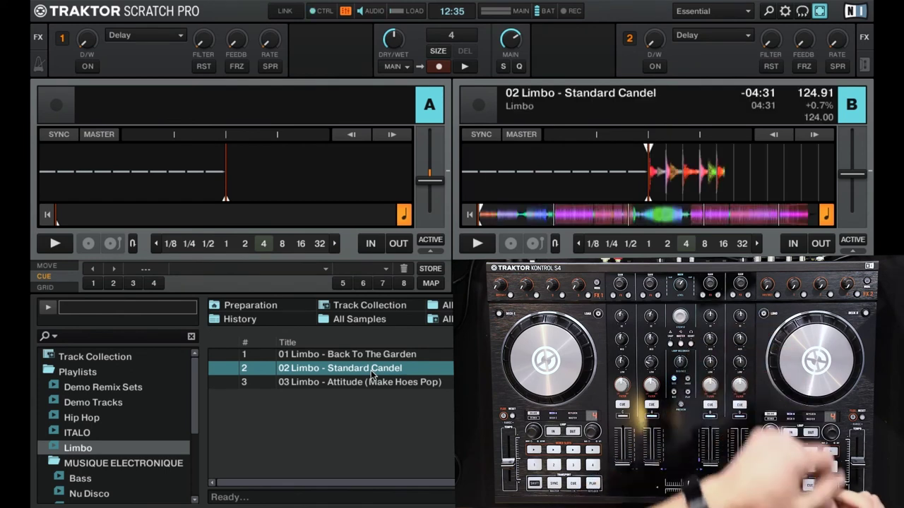
key("Down")
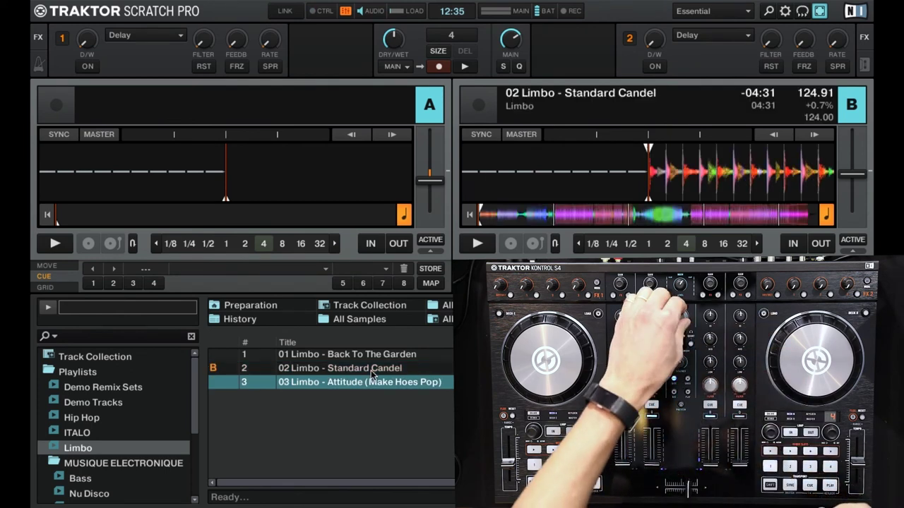
key("Up")
key("Up")
key("Down")
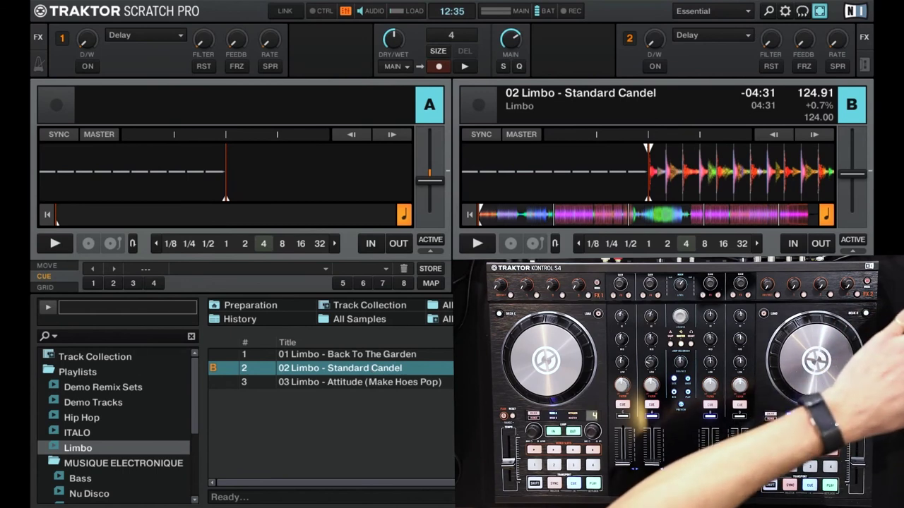
Move from the Limbo playlist through the playlists in the browser to Slogan.
key("Down")
key("Down")
key("Down")
key("Down")
key("Down")
key("Down")
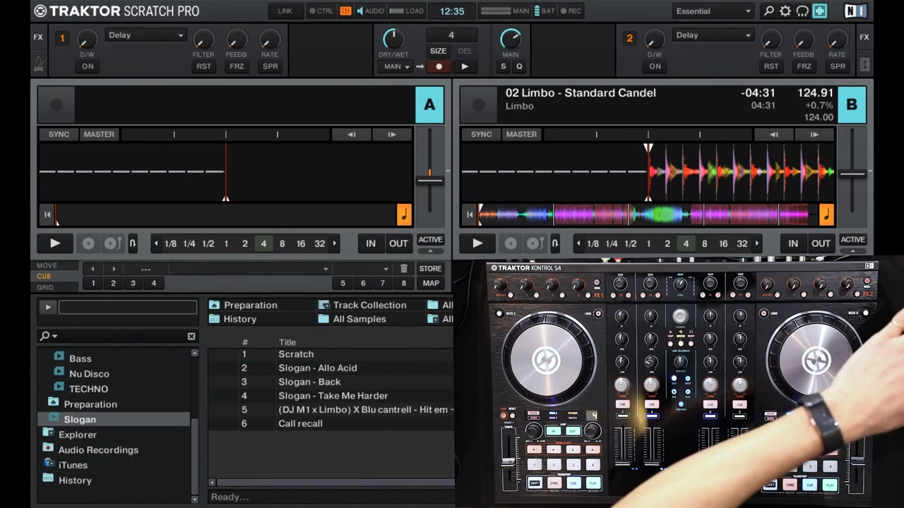
Load Slogan - Back from the Slogan playlist into deck B and play part of it.
left_click(351, 385)
key("ctrl+Right")
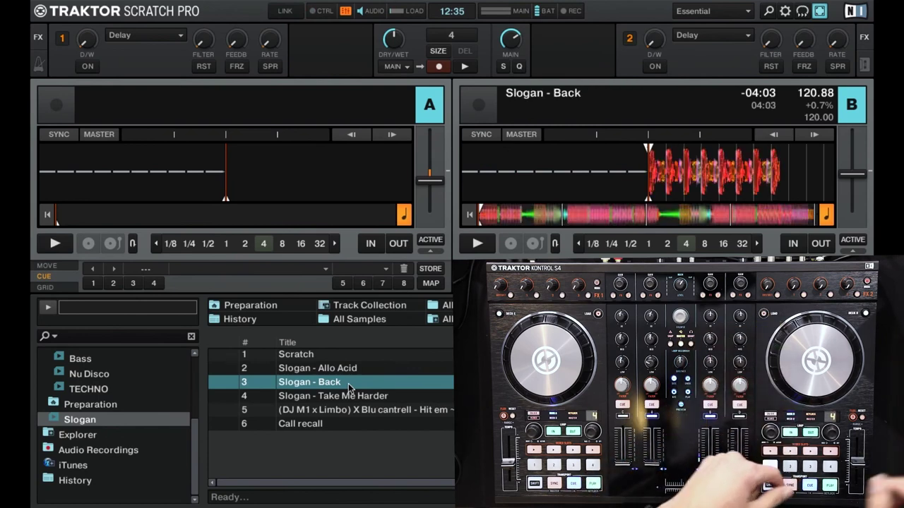
key("space")
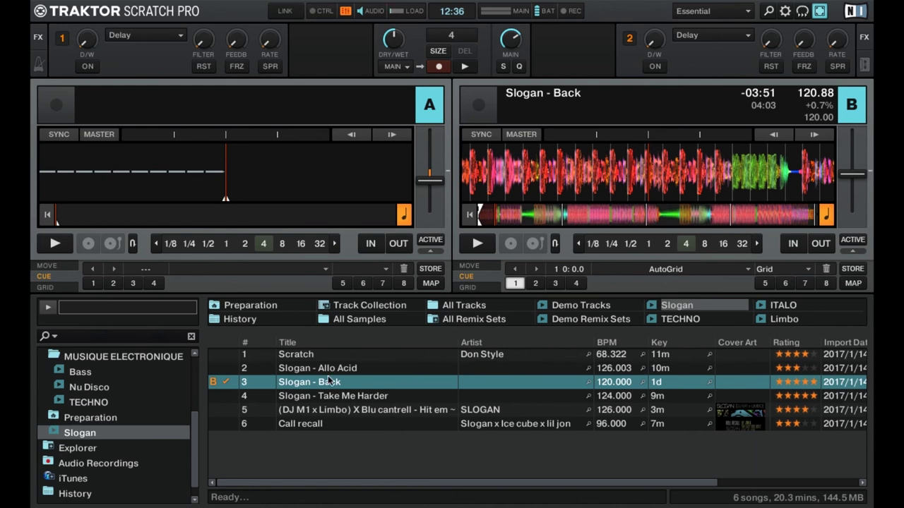
Hide the Import Date, Genre and Producer columns in the Slogan playlist's track list.
scroll(327, 380, "right", 3)
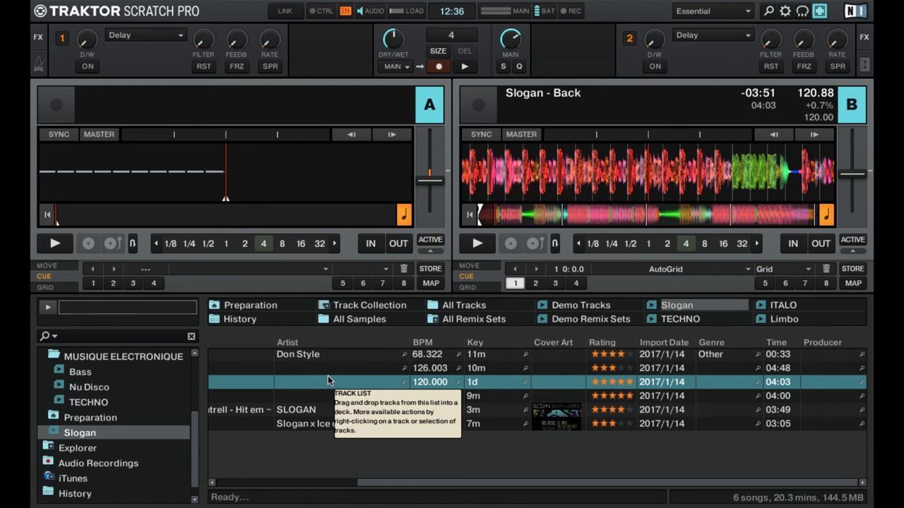
scroll(327, 376, "left", 3)
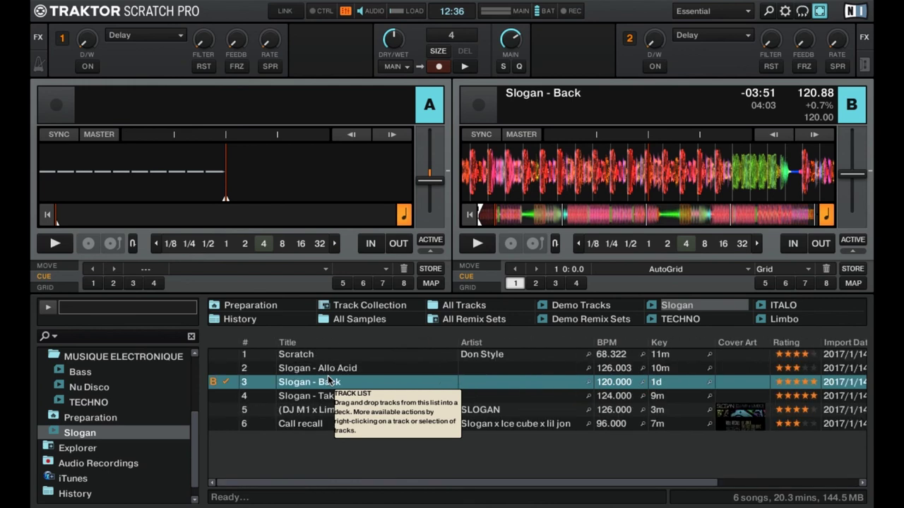
right_click(367, 345)
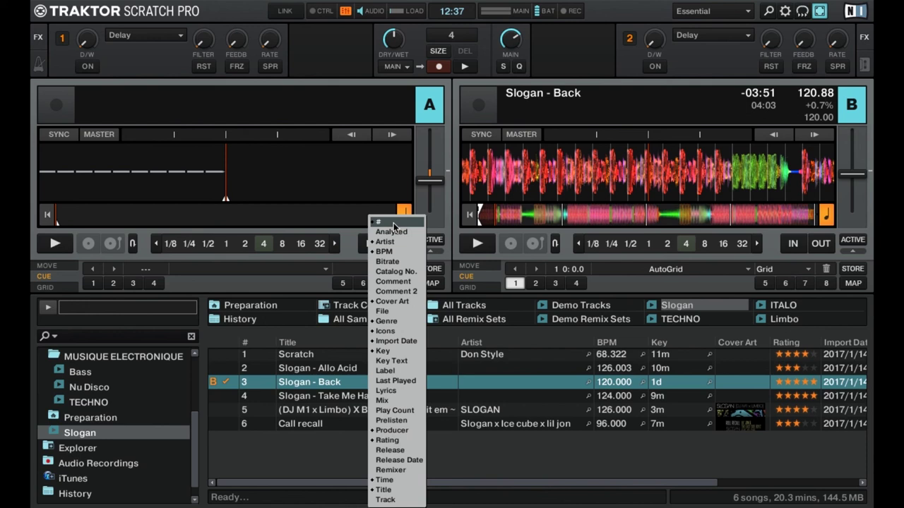
left_click(396, 340)
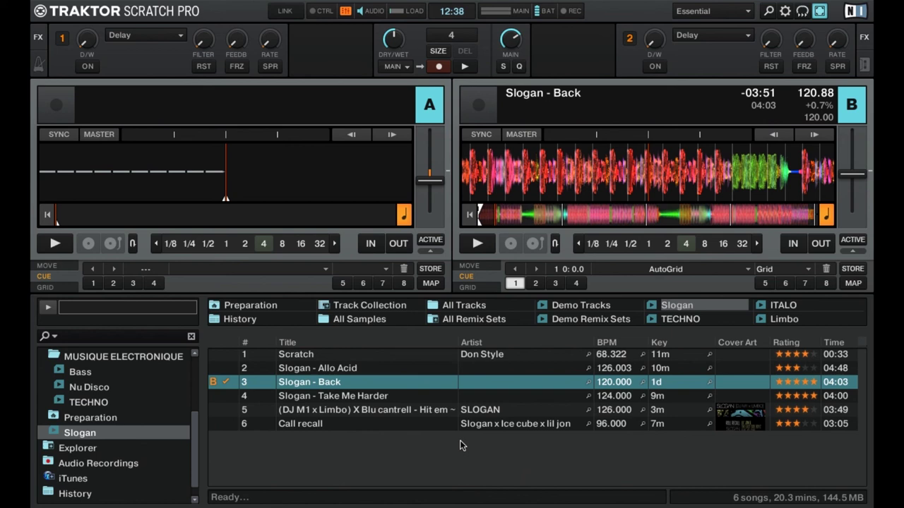
Load Slogan - Allo Acid from the Slogan playlist into deck A.
left_click(225, 369)
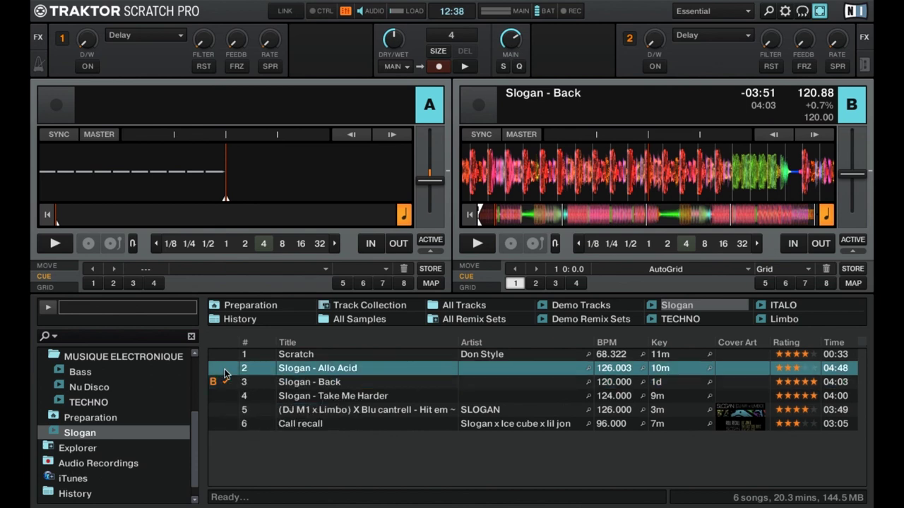
key("ctrl+Left")
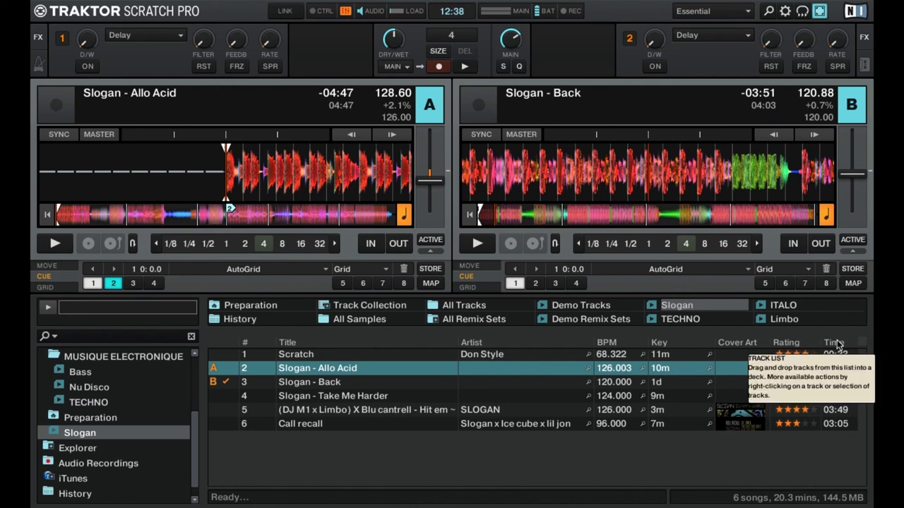
Move the track list's Time column between the # and Title columns.
left_click_drag(837, 342, 366, 355)
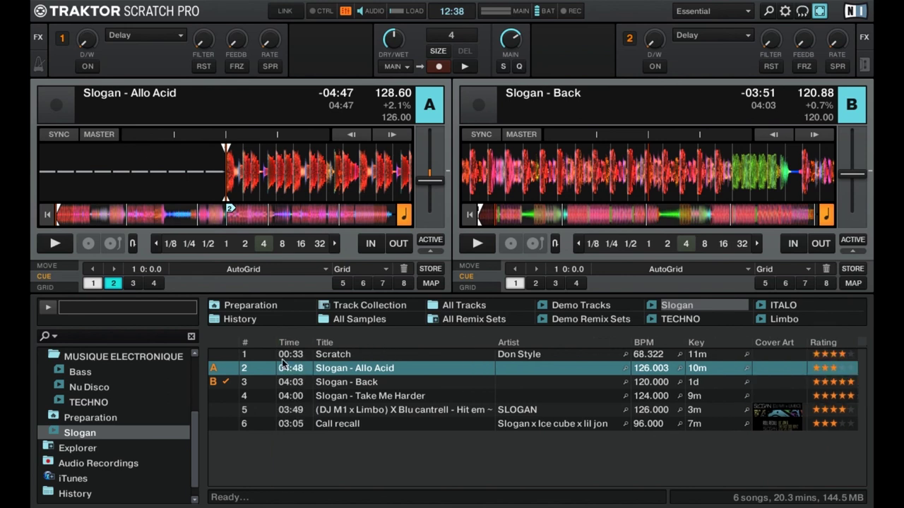
left_click_drag(425, 327, 641, 343)
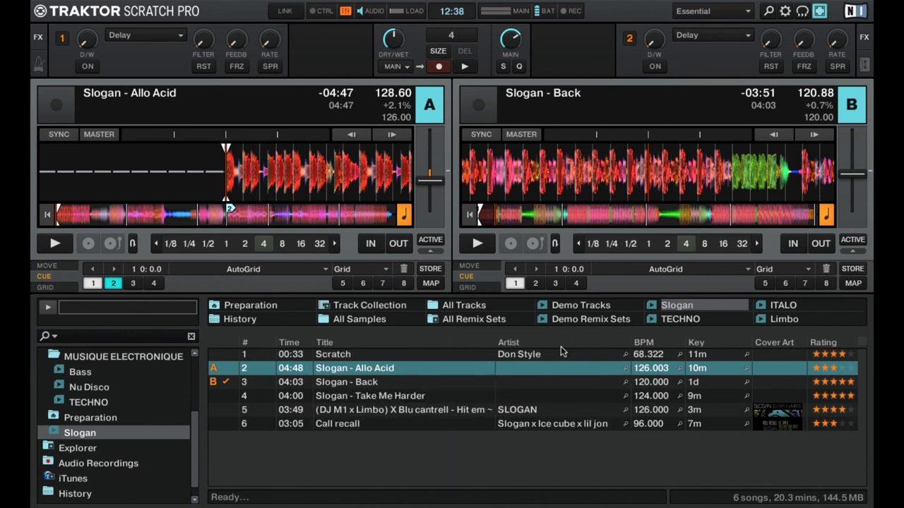